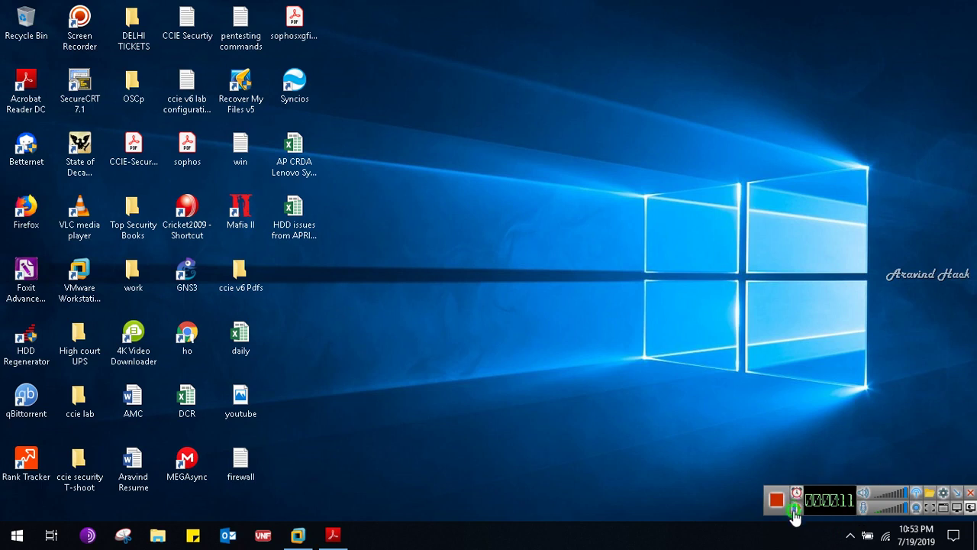
Switch to the Windows 7 virtual machine, run the helix application from the Helix folder with permission granted, and accept its warning in English
{"action": "left_click", "coordinate": [959, 494]}
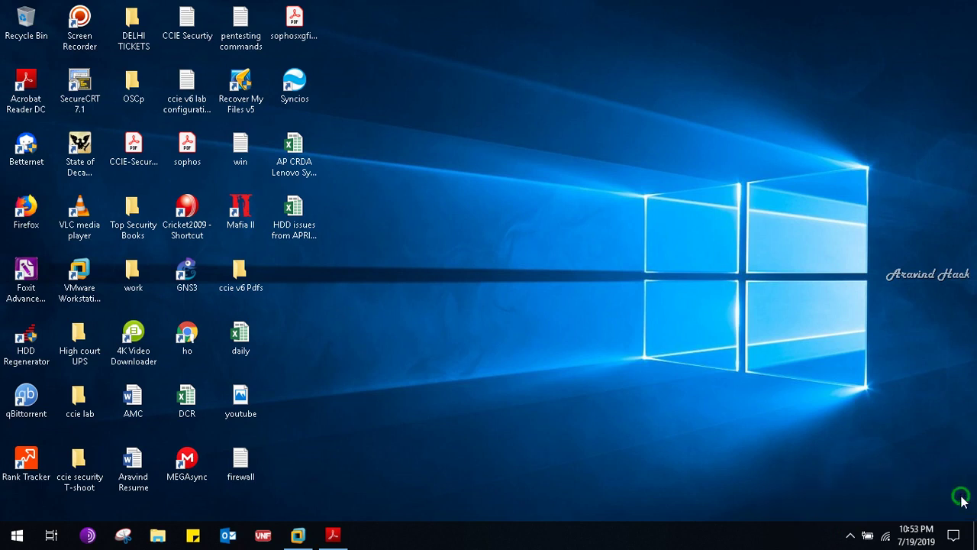
{"action": "left_click", "coordinate": [298, 534]}
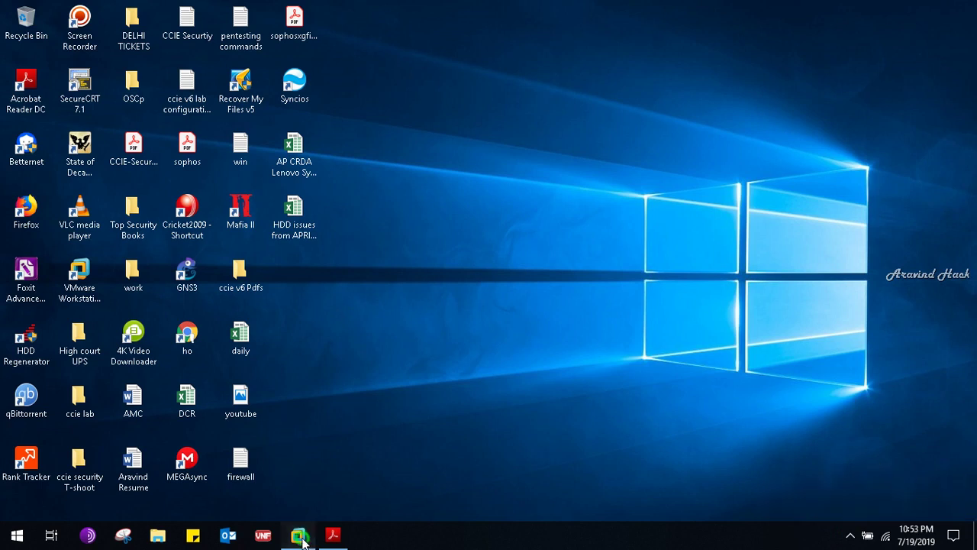
{"action": "double_click", "coordinate": [26, 111]}
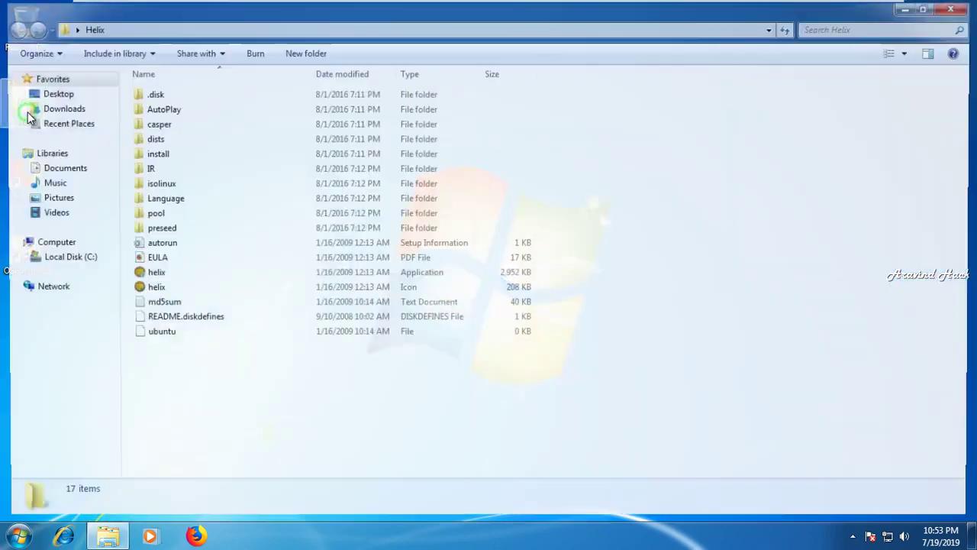
{"action": "double_click", "coordinate": [153, 276]}
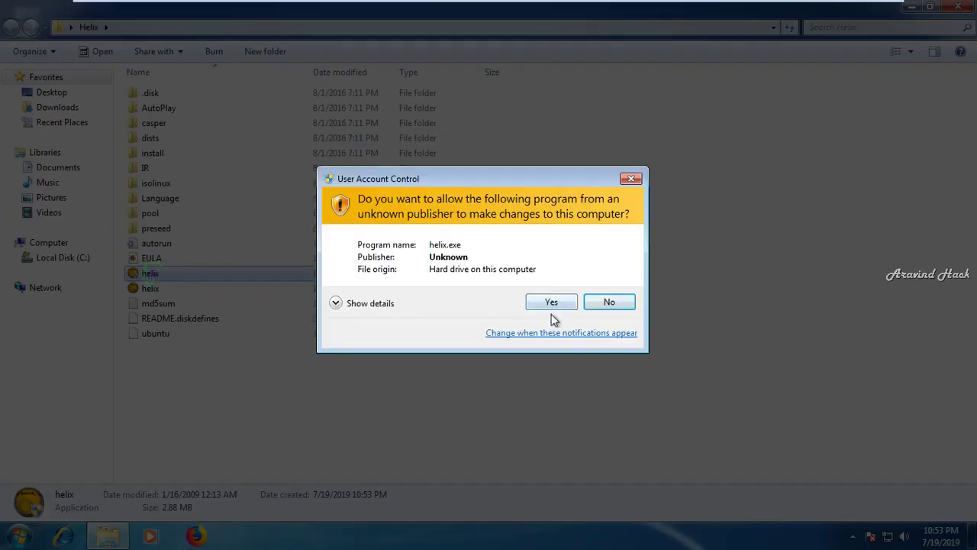
{"action": "left_click", "coordinate": [552, 304]}
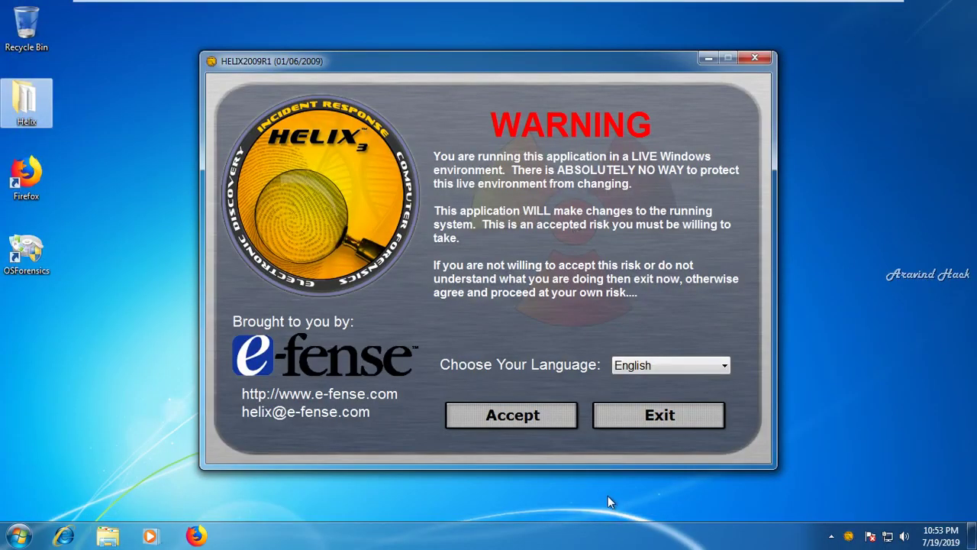
{"action": "left_click", "coordinate": [554, 426]}
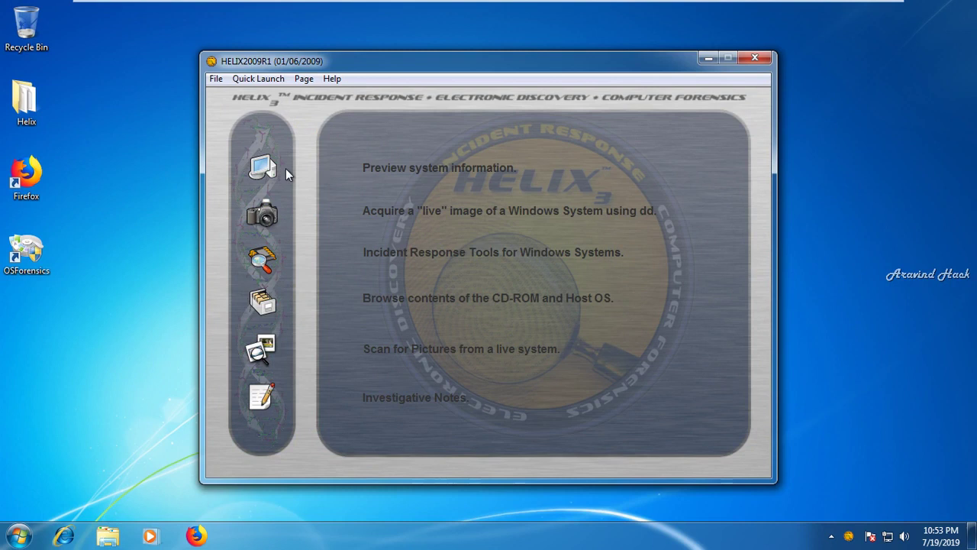
Review both System Information pages in Helix, covering the owner, network and drive details and the running processes
{"action": "left_click", "coordinate": [262, 172]}
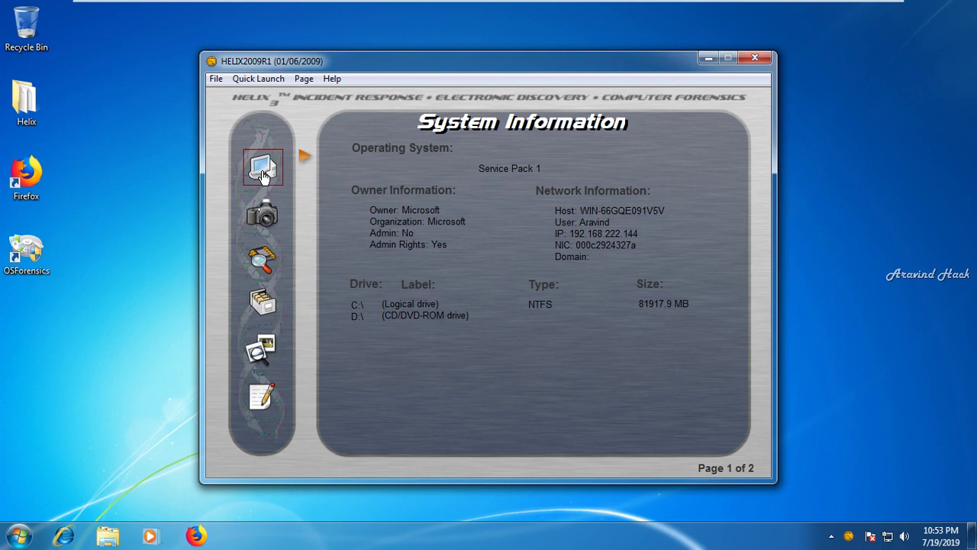
{"action": "left_click", "coordinate": [310, 157]}
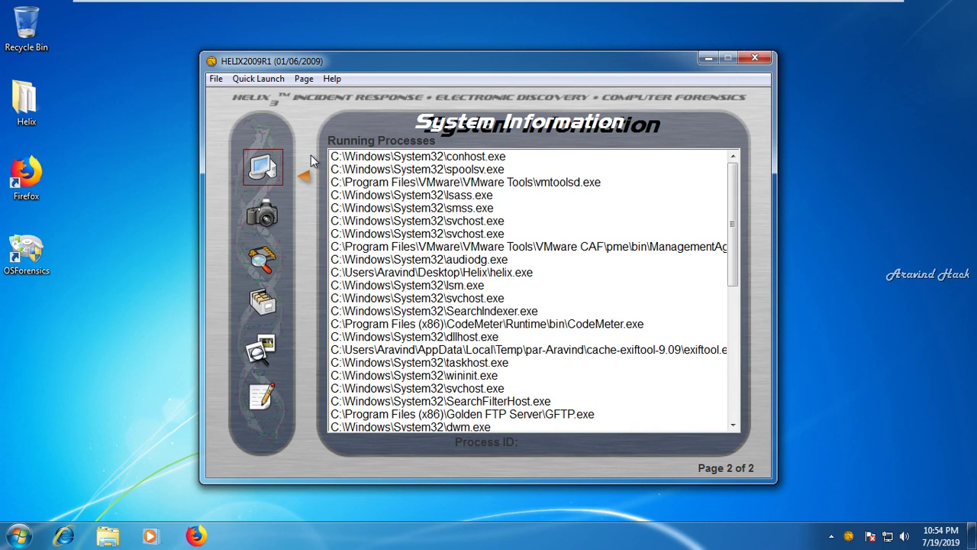
{"action": "left_click", "coordinate": [307, 177]}
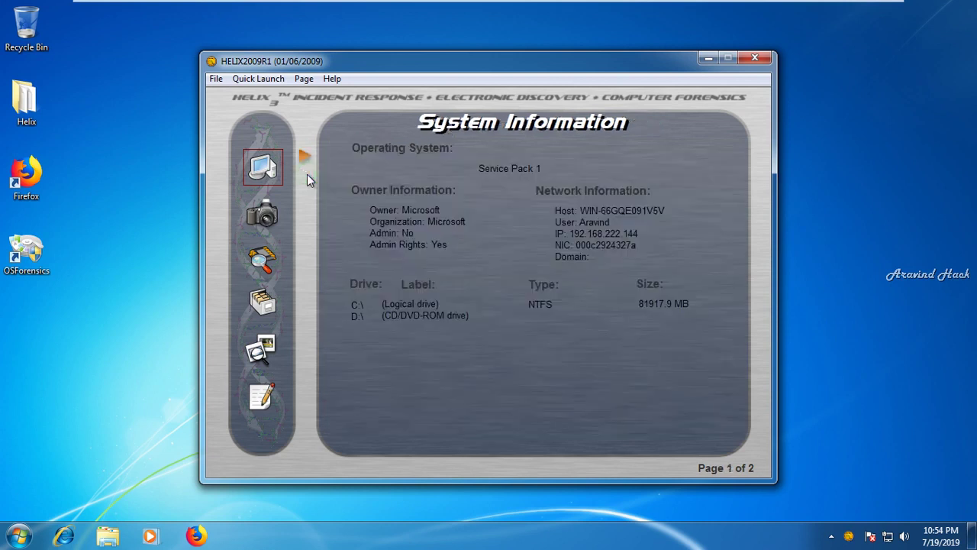
{"action": "left_click", "coordinate": [266, 169]}
Open Live Acquisition, dismiss the error, and choose the VMware physical drive as the acquisition source
{"action": "left_click", "coordinate": [267, 218]}
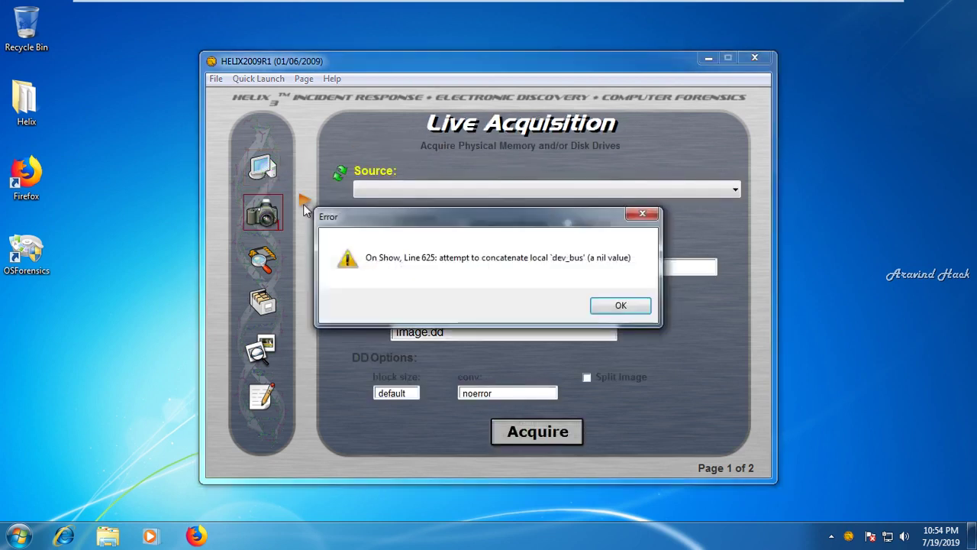
{"action": "left_click", "coordinate": [635, 307]}
{"action": "left_click", "coordinate": [568, 189]}
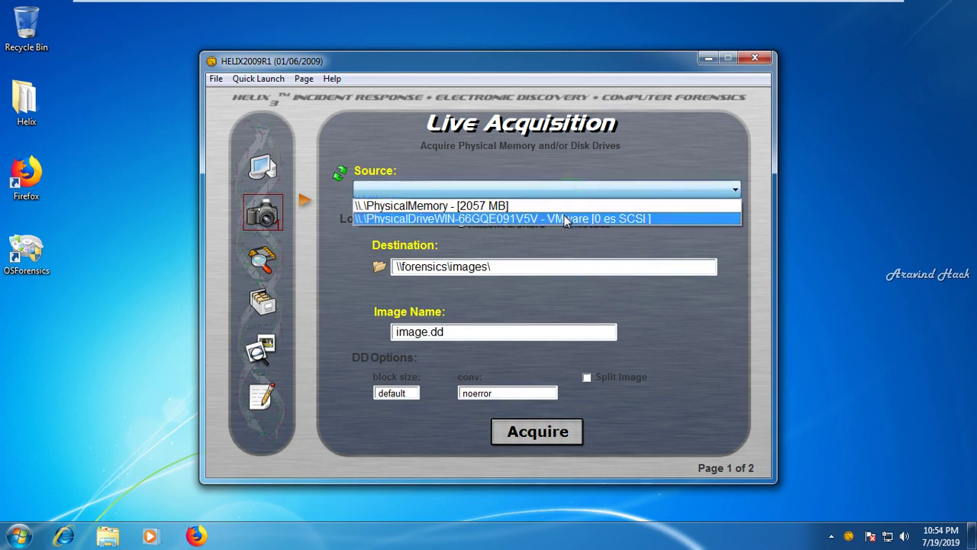
{"action": "left_click", "coordinate": [566, 219]}
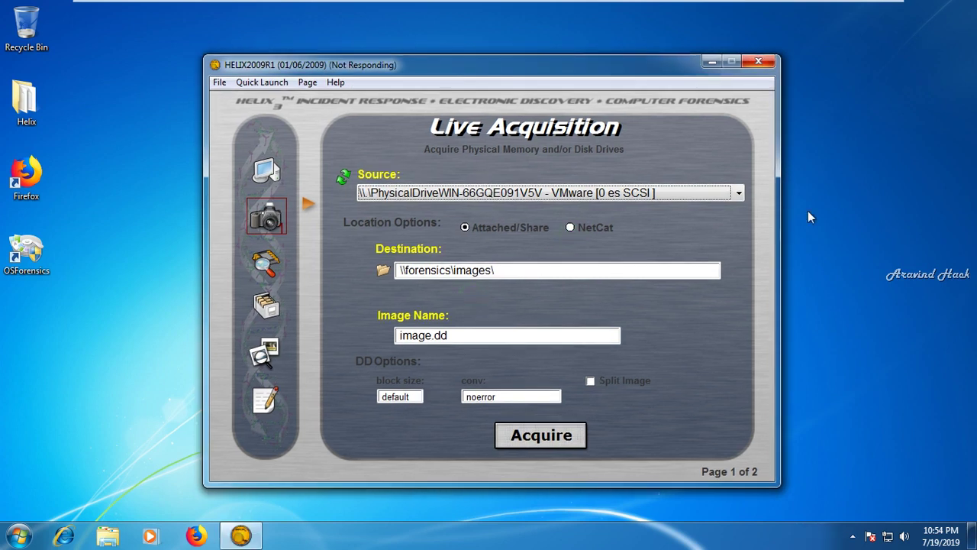
{"action": "right_click", "coordinate": [808, 211]}
{"action": "left_click", "coordinate": [844, 252]}
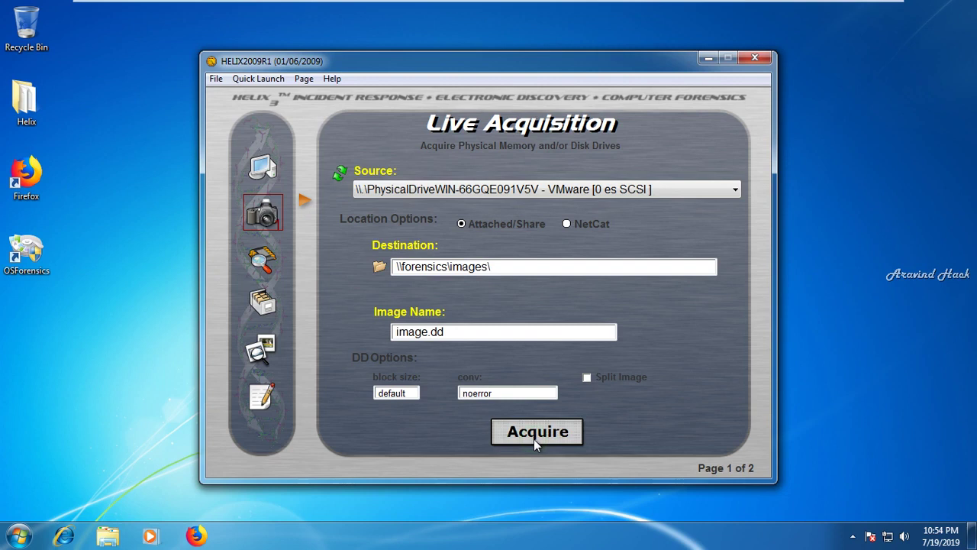
Launch FTK Imager from the second Live Acquisition page and add the physical drive \\.\PHYSICALDRIVE0 as an evidence item
{"action": "left_click", "coordinate": [304, 204]}
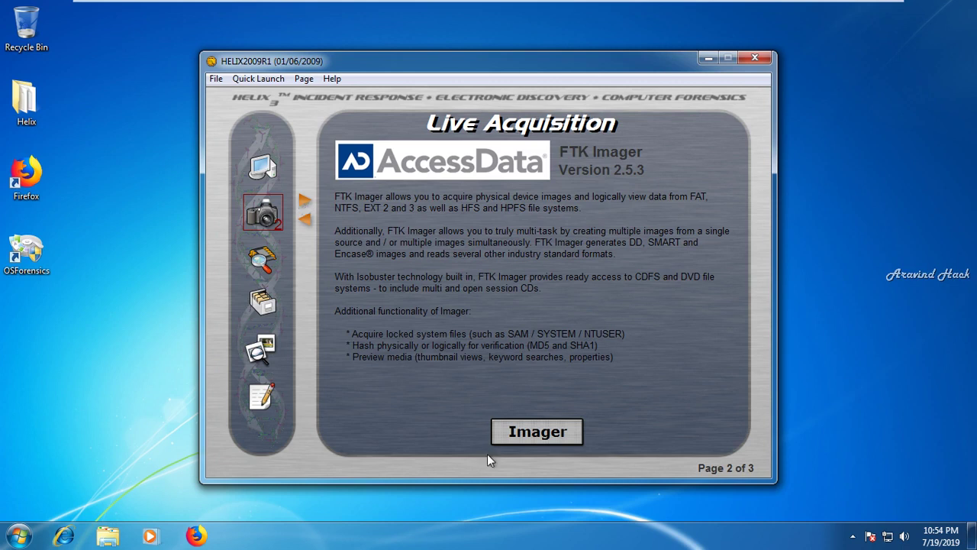
{"action": "left_click", "coordinate": [517, 441]}
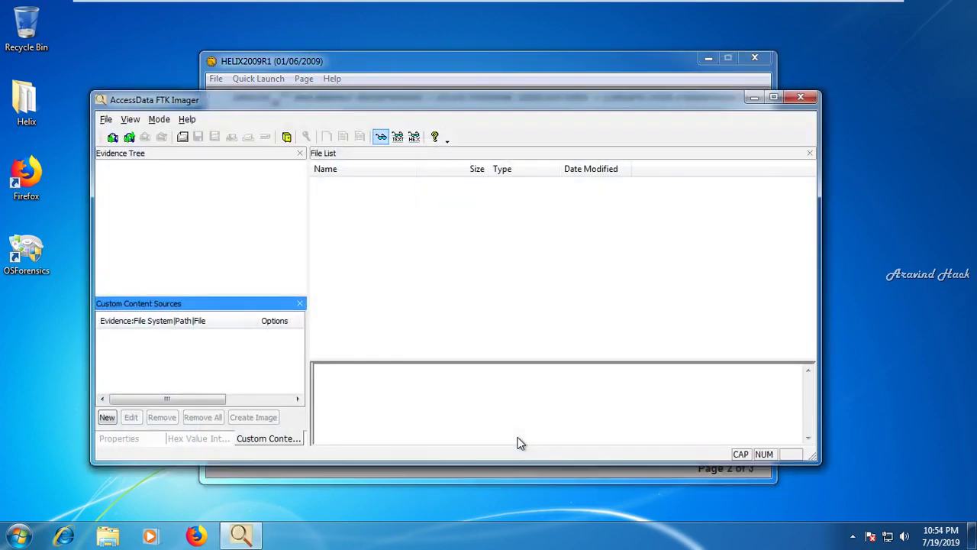
{"action": "left_click", "coordinate": [106, 120]}
{"action": "left_click", "coordinate": [125, 136]}
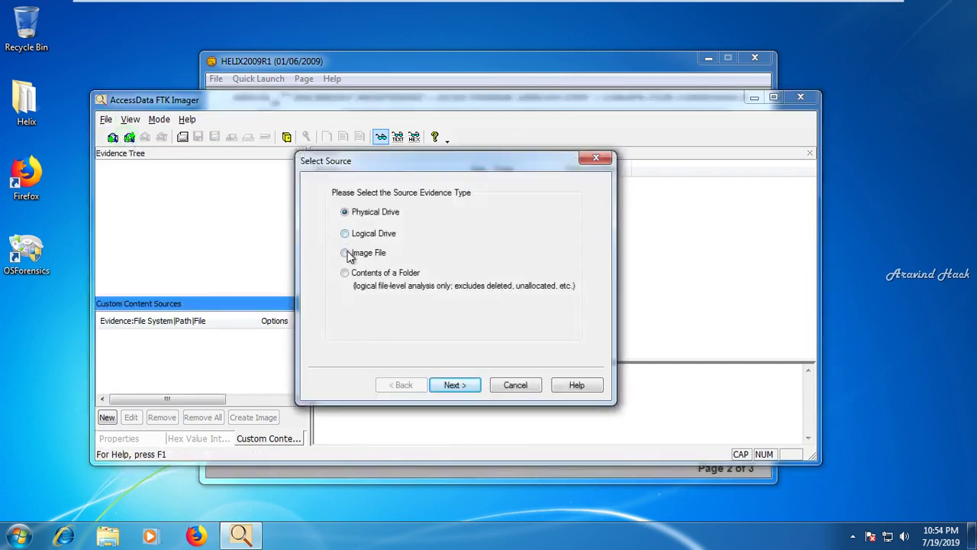
{"action": "left_click", "coordinate": [462, 388]}
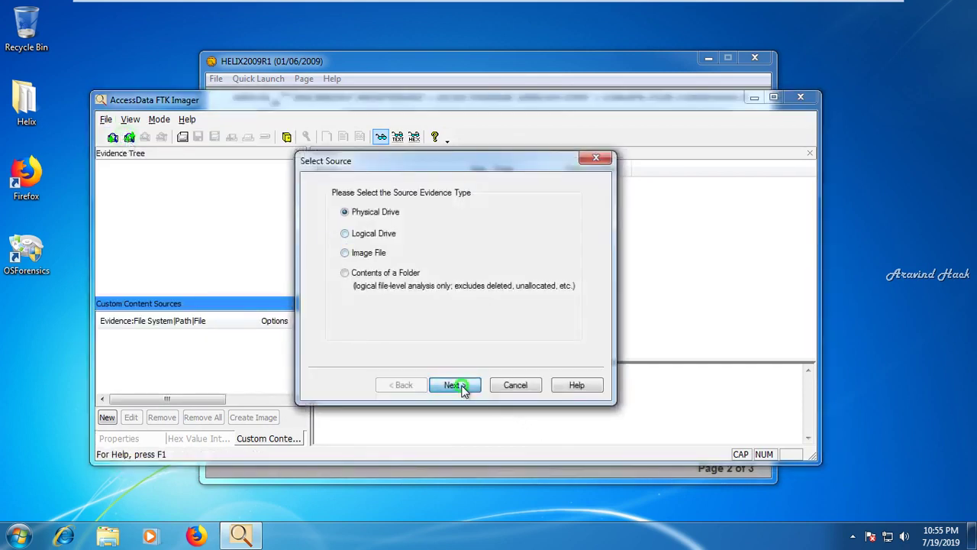
{"action": "left_click", "coordinate": [456, 386]}
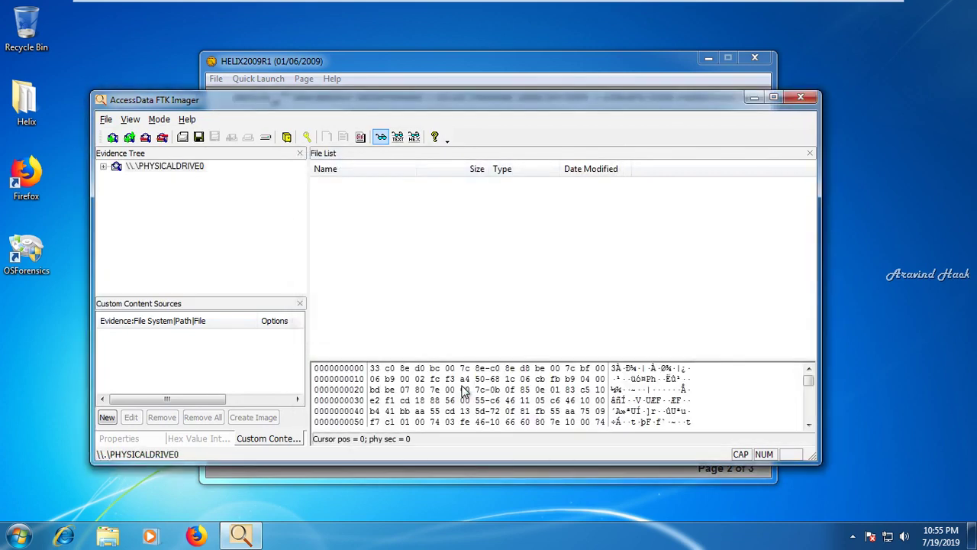
Expand the evidence tree from \\.\PHYSICALDRIVE0 through Partition 1, NONAME [NTFS] and [root] down to the contents of the Windows folder
{"action": "left_click", "coordinate": [103, 167]}
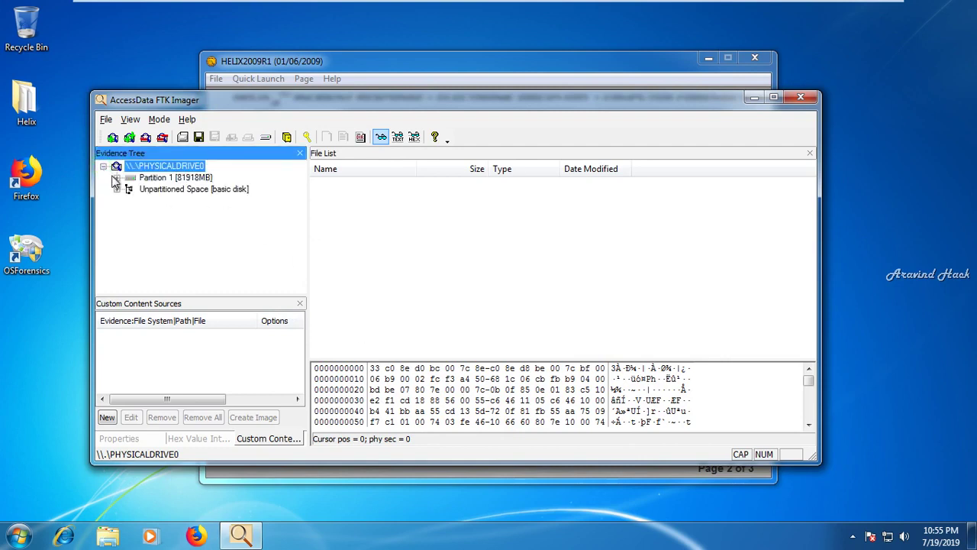
{"action": "left_click", "coordinate": [117, 178]}
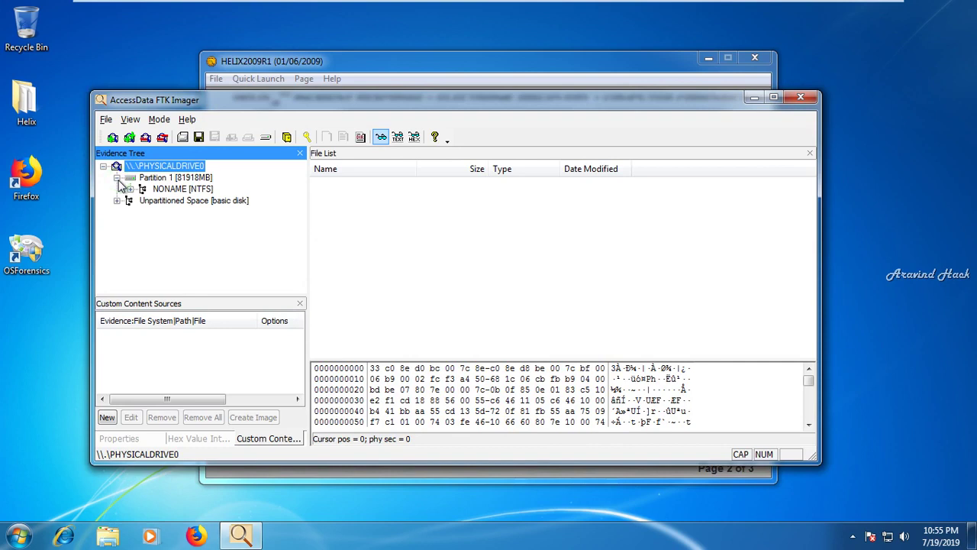
{"action": "left_click", "coordinate": [130, 189]}
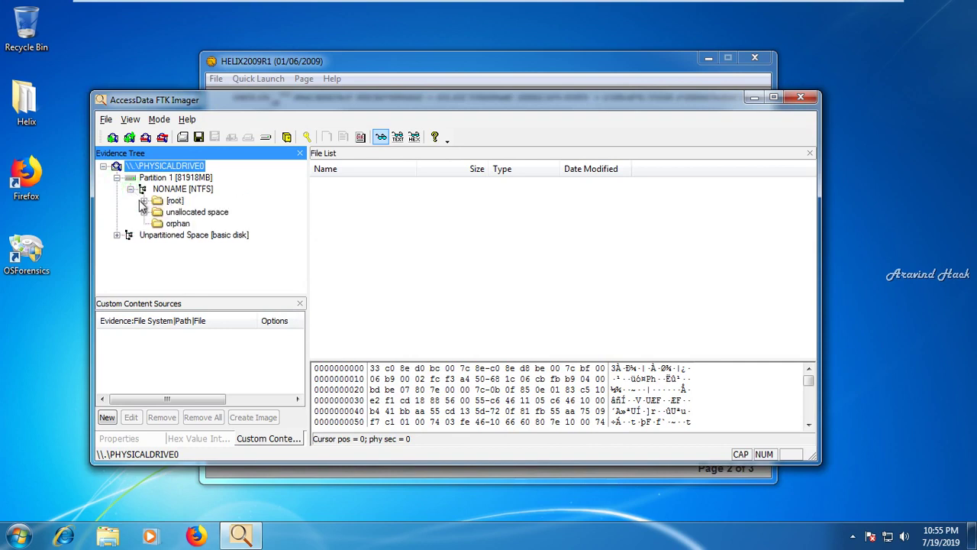
{"action": "left_click", "coordinate": [145, 200]}
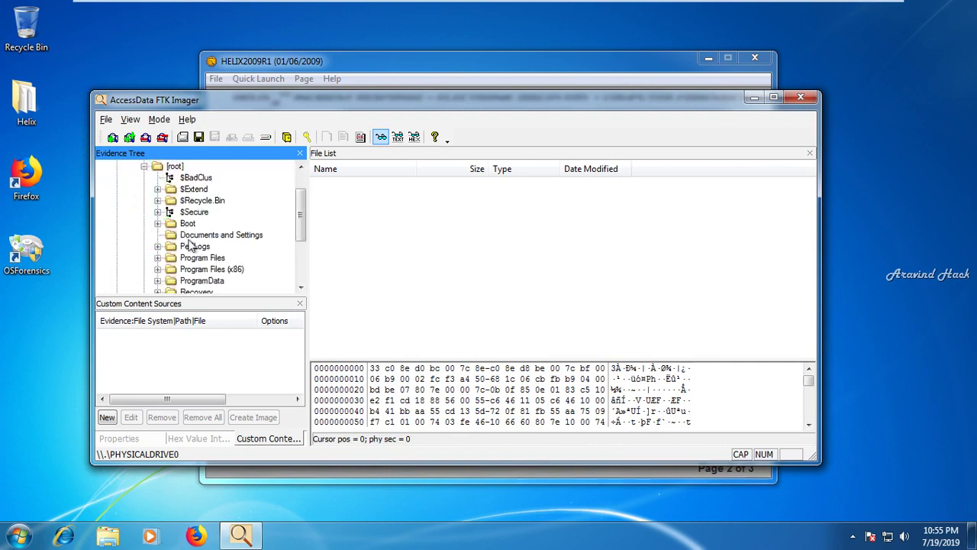
{"action": "left_click", "coordinate": [300, 288]}
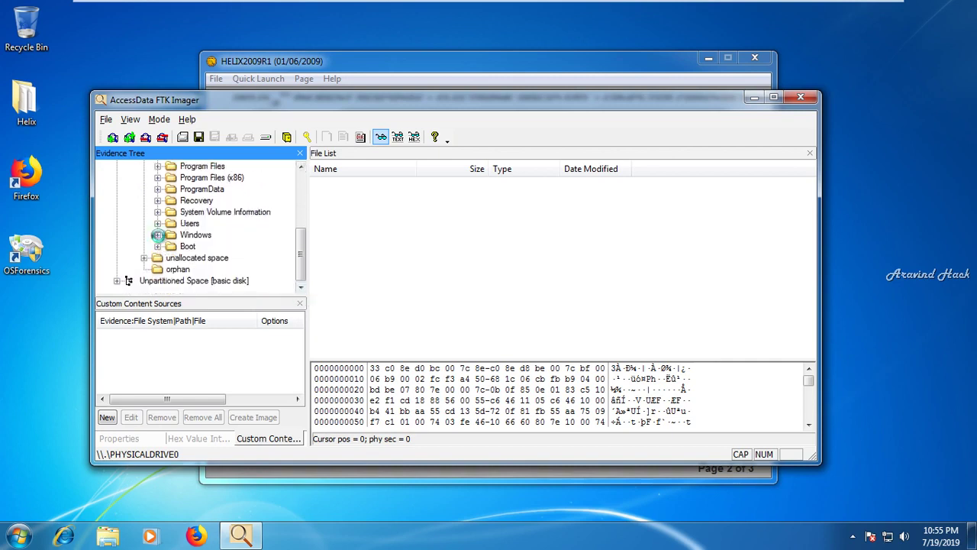
{"action": "left_click", "coordinate": [158, 236]}
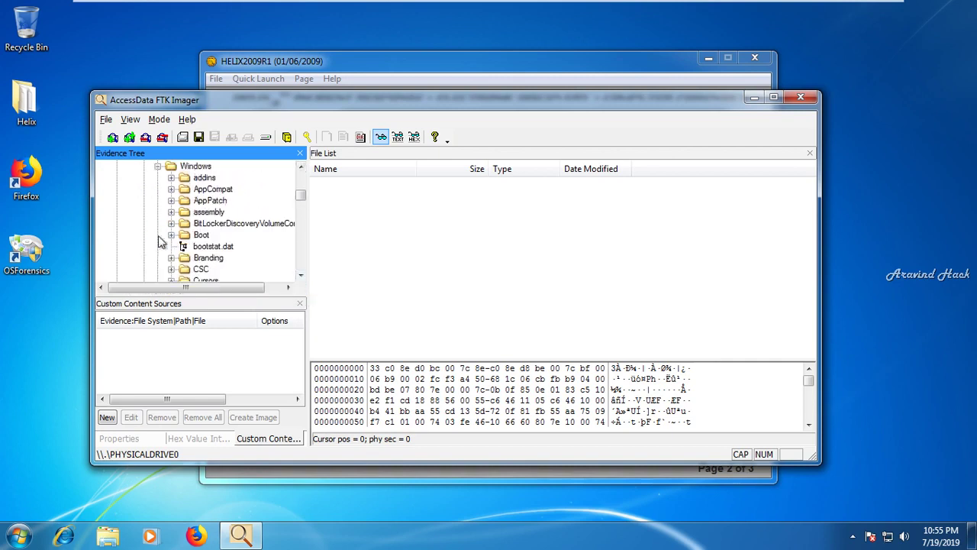
Find the System32 folder inside Windows in the evidence tree and expand it
{"action": "left_click", "coordinate": [300, 275]}
{"action": "left_click", "coordinate": [300, 275]}
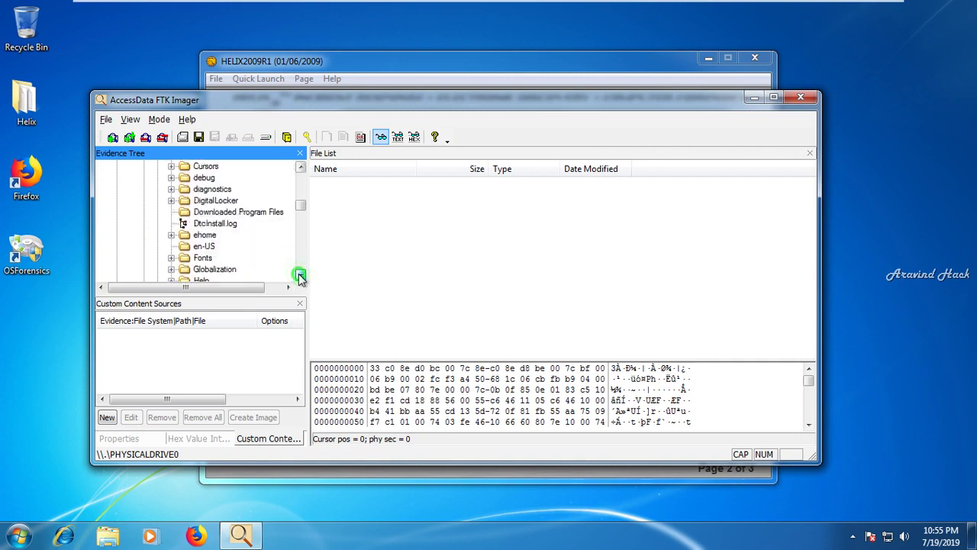
{"action": "left_click", "coordinate": [301, 274]}
{"action": "left_click", "coordinate": [300, 274]}
{"action": "left_click", "coordinate": [300, 275]}
{"action": "left_click", "coordinate": [301, 275]}
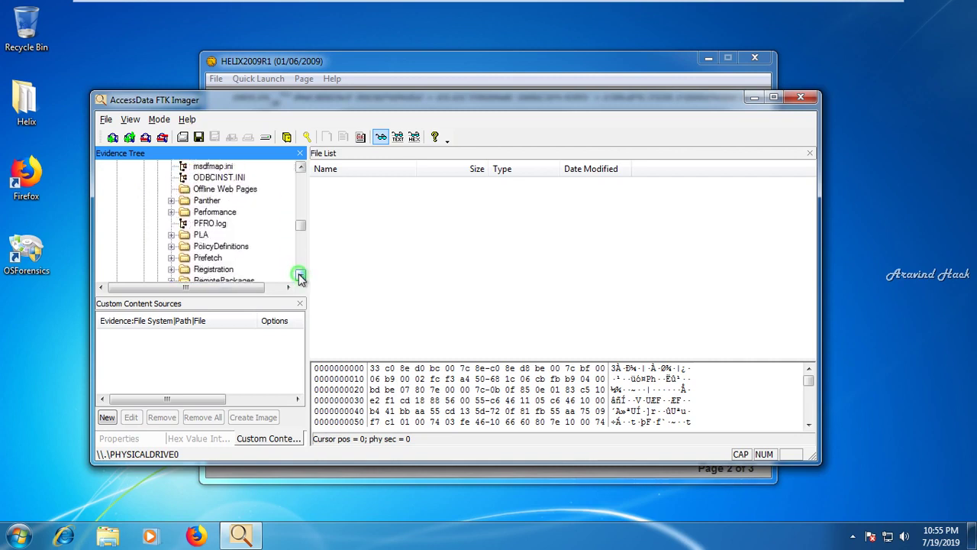
{"action": "left_click", "coordinate": [300, 275]}
{"action": "left_click", "coordinate": [300, 275]}
{"action": "left_click", "coordinate": [300, 275]}
{"action": "left_click", "coordinate": [300, 275]}
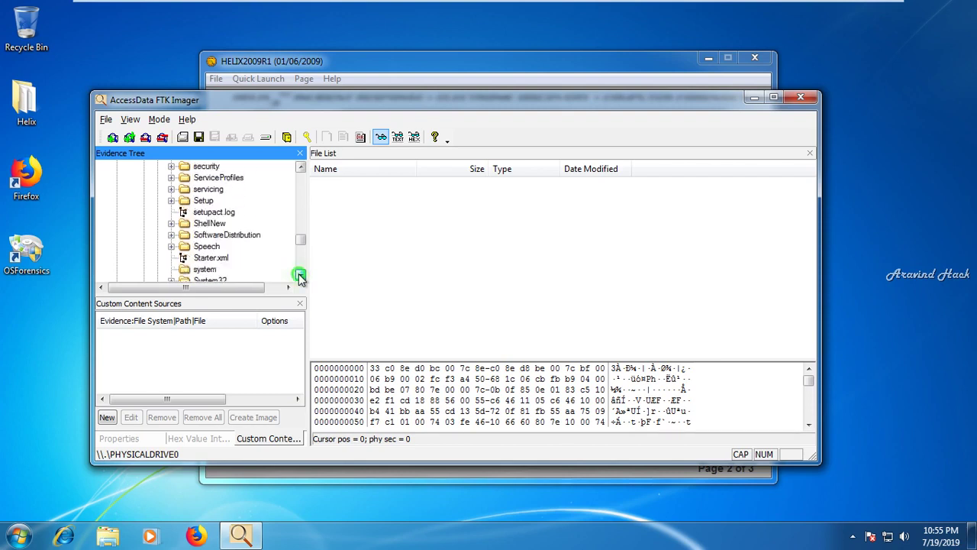
{"action": "left_click", "coordinate": [300, 275]}
{"action": "left_click", "coordinate": [300, 275]}
{"action": "left_click", "coordinate": [300, 275]}
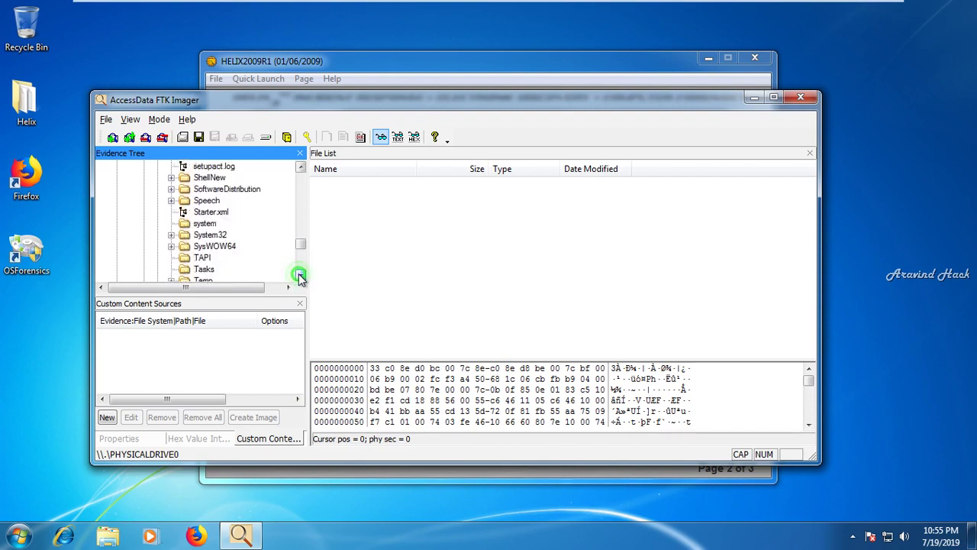
{"action": "left_click", "coordinate": [172, 234]}
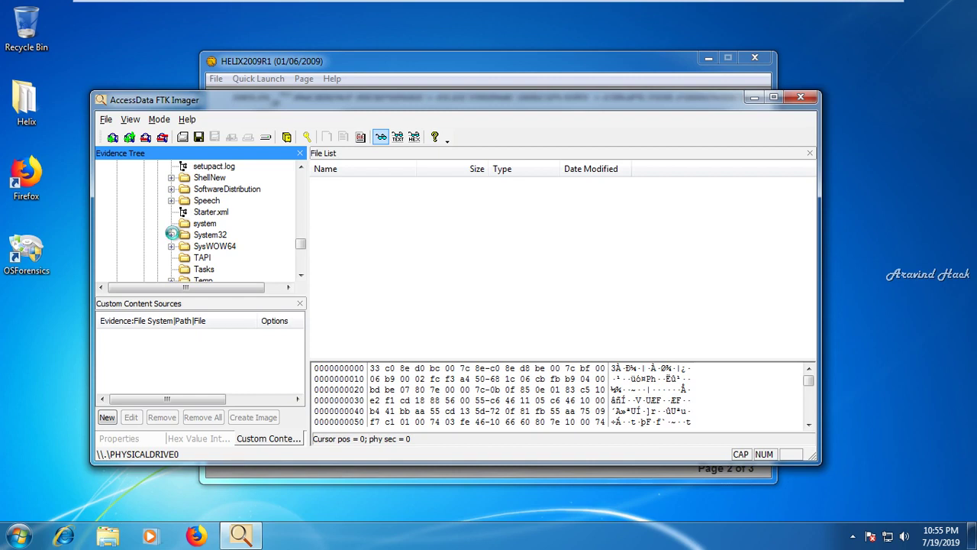
{"action": "left_click", "coordinate": [171, 234]}
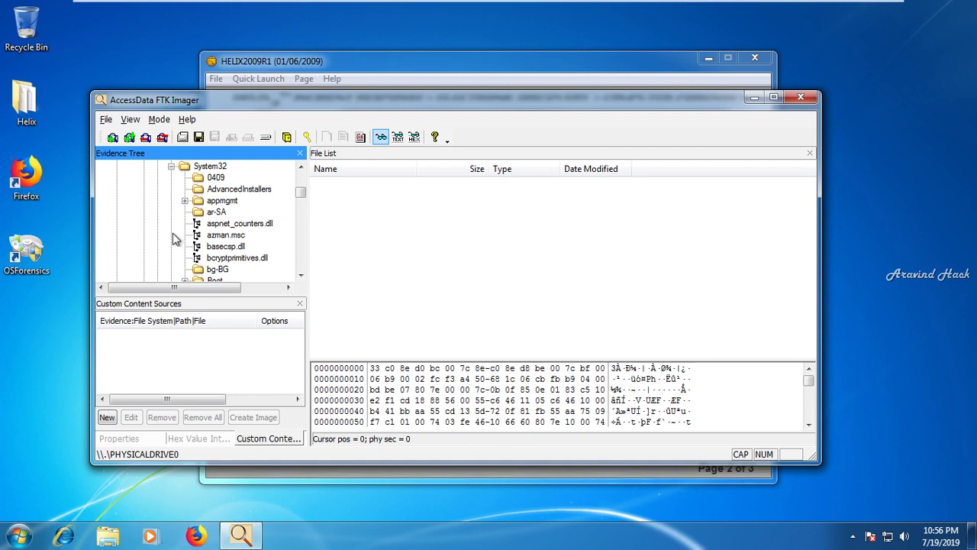
Find comexp.msc and compmgmt.msc inside System32 and preview the contents of each file
{"action": "left_click", "coordinate": [299, 277]}
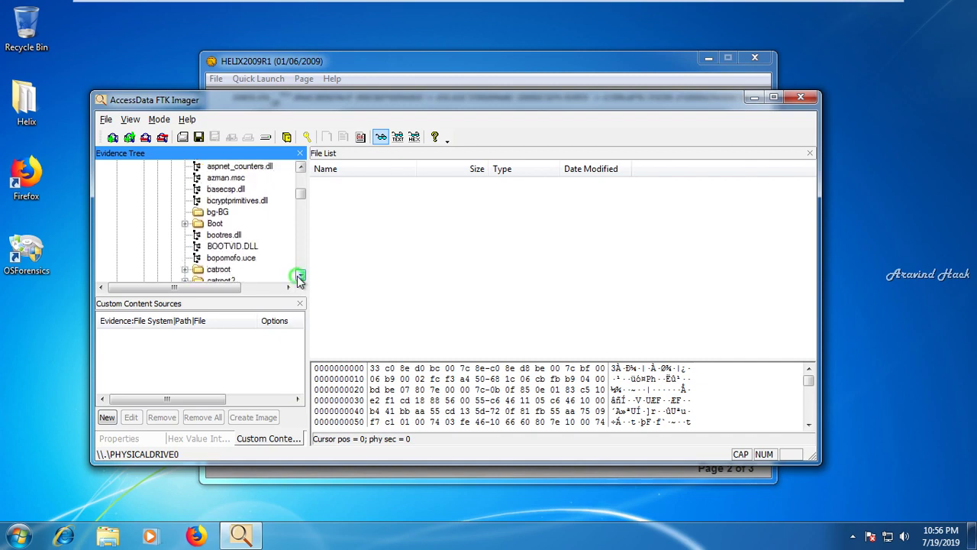
{"action": "left_click", "coordinate": [299, 276]}
{"action": "left_click", "coordinate": [299, 277]}
{"action": "left_click", "coordinate": [299, 276]}
{"action": "left_click", "coordinate": [299, 276]}
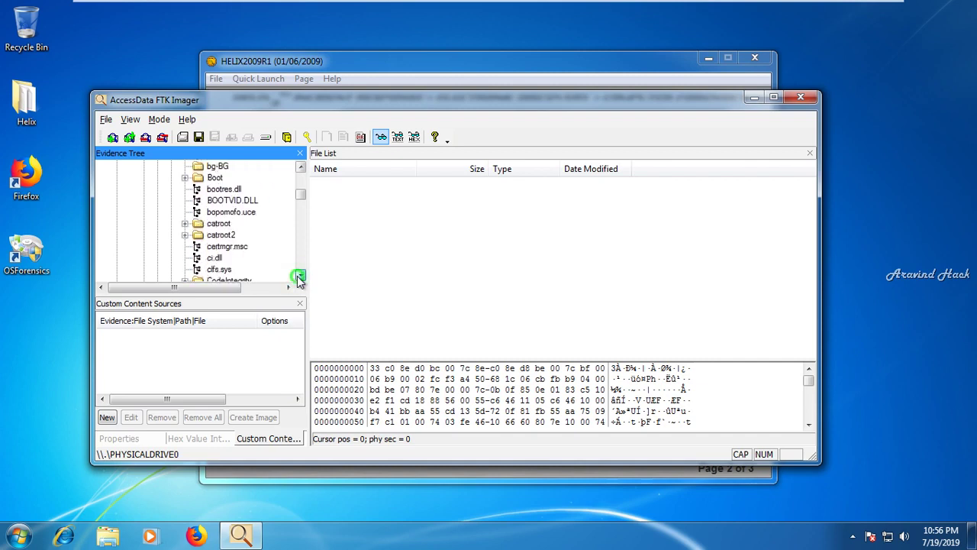
{"action": "left_click", "coordinate": [299, 276]}
{"action": "left_click", "coordinate": [299, 276]}
{"action": "left_click", "coordinate": [299, 276]}
{"action": "left_click", "coordinate": [299, 277]}
{"action": "left_click", "coordinate": [299, 277]}
{"action": "left_click", "coordinate": [299, 277]}
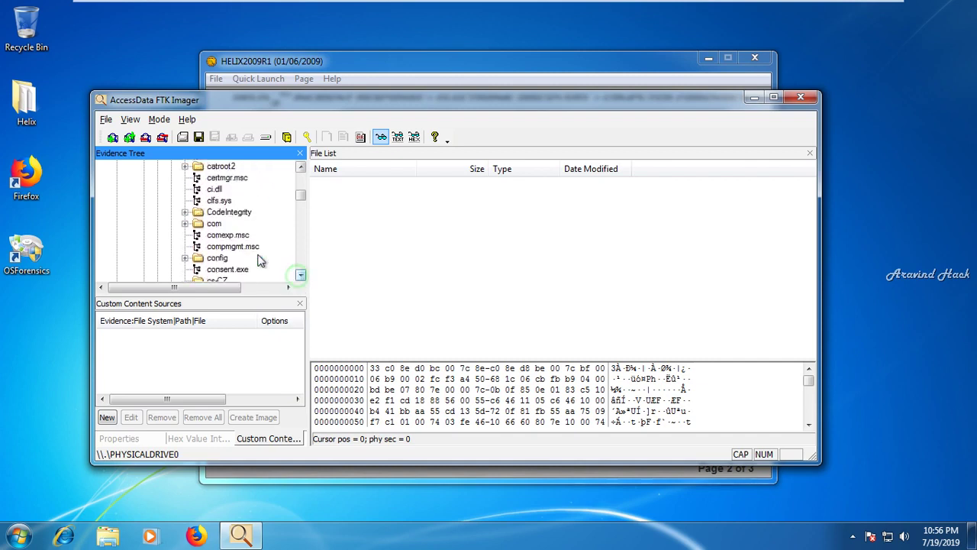
{"action": "left_click", "coordinate": [226, 237]}
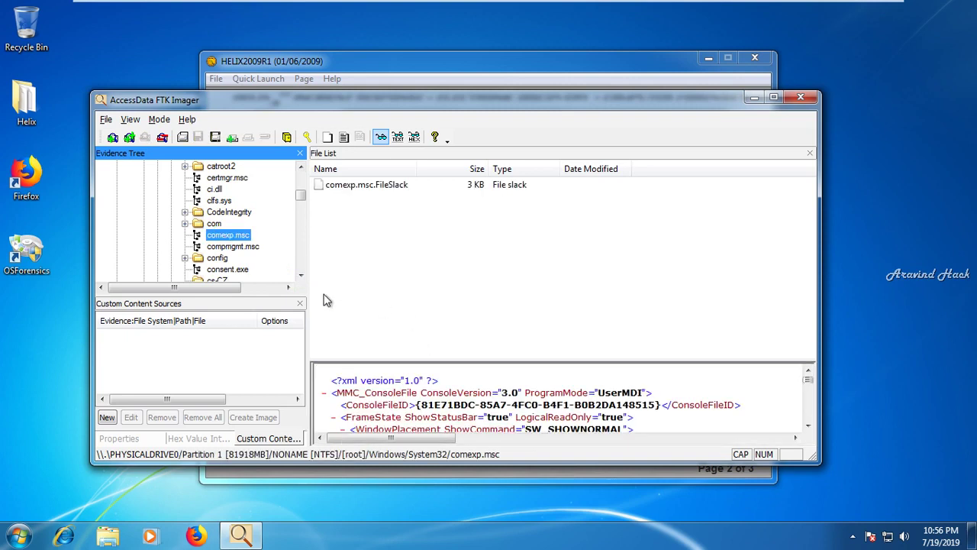
{"action": "left_click", "coordinate": [238, 247]}
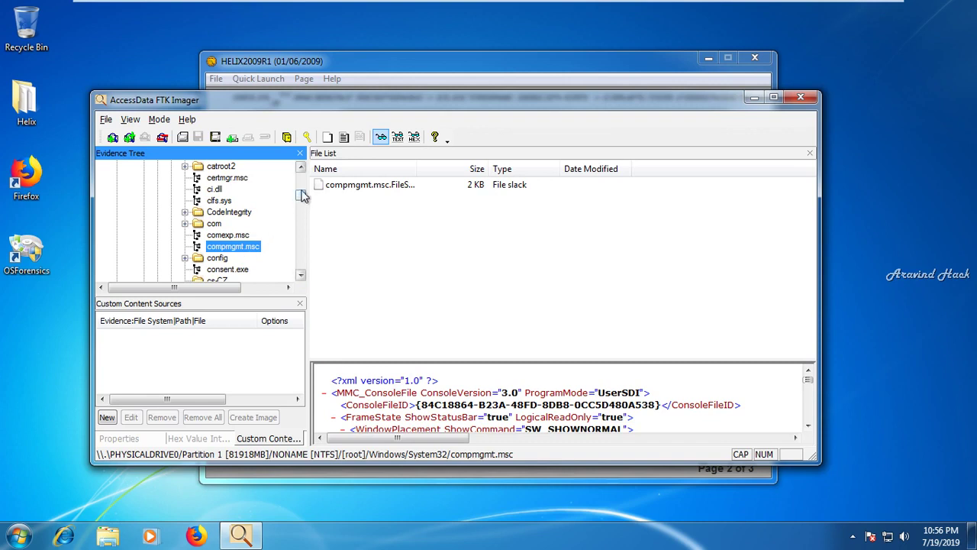
Find the config folder inside System32 in the evidence tree, expand it and select the SAM.LOG1 file
{"action": "left_click", "coordinate": [301, 169]}
{"action": "left_click", "coordinate": [300, 169]}
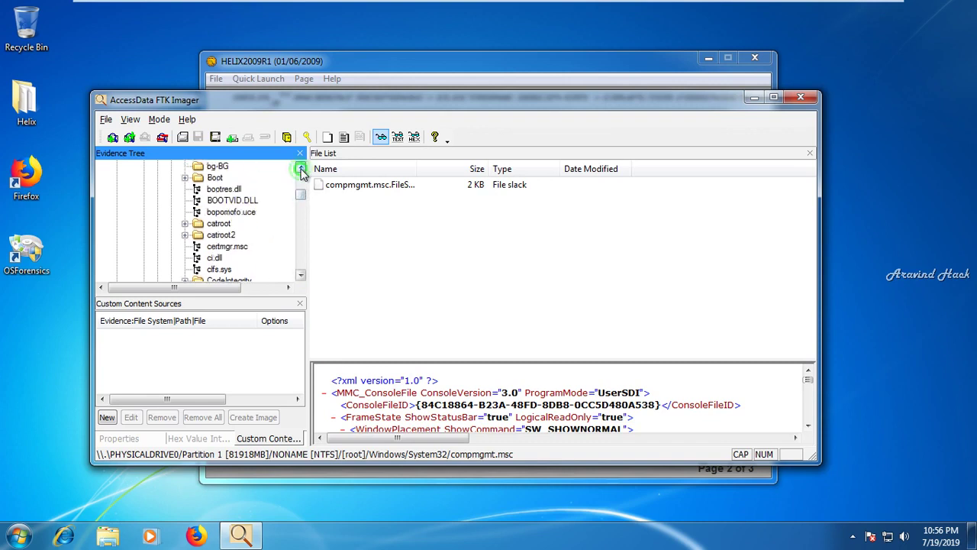
{"action": "left_click", "coordinate": [300, 169]}
{"action": "left_click", "coordinate": [301, 168]}
{"action": "left_click", "coordinate": [301, 169]}
{"action": "left_click", "coordinate": [301, 169]}
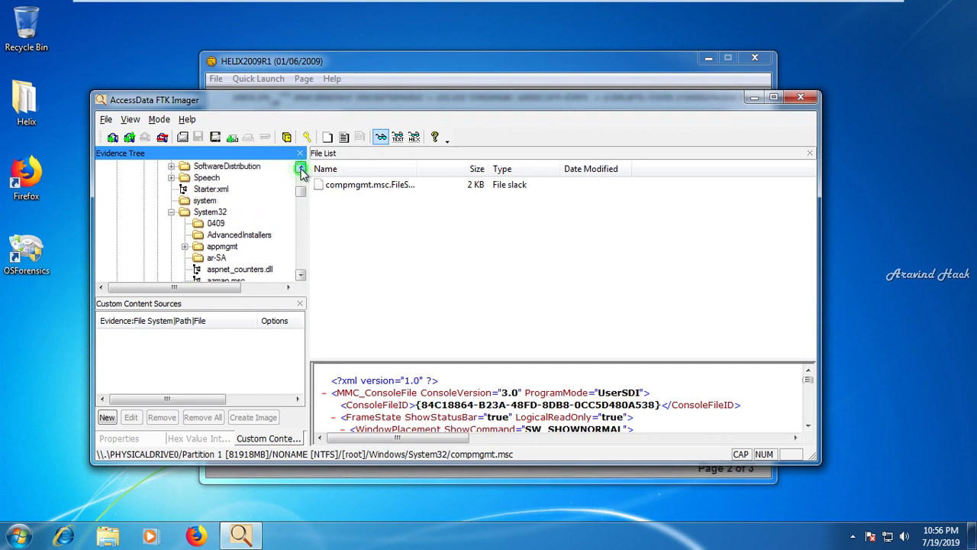
{"action": "left_click", "coordinate": [301, 168]}
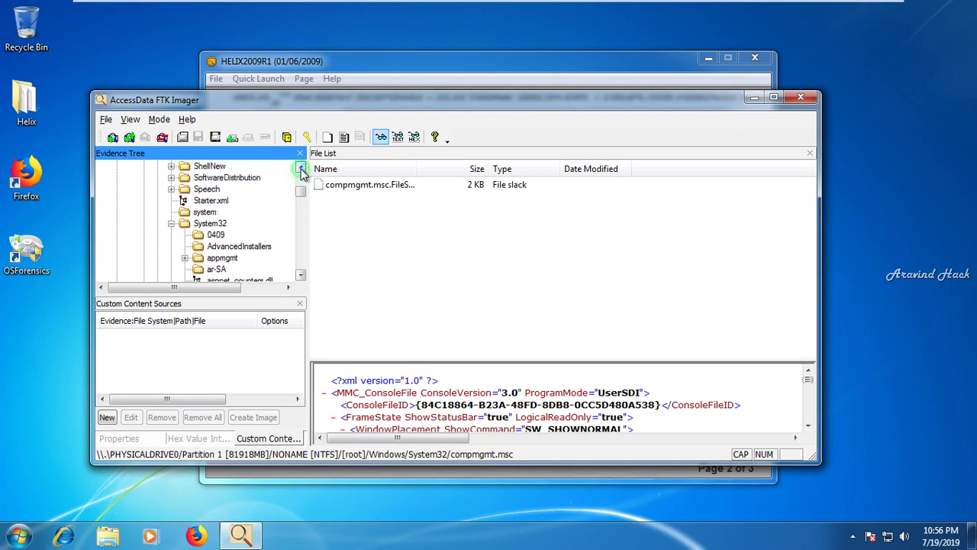
{"action": "left_click", "coordinate": [301, 276]}
{"action": "left_click", "coordinate": [301, 275]}
{"action": "left_click", "coordinate": [302, 276]}
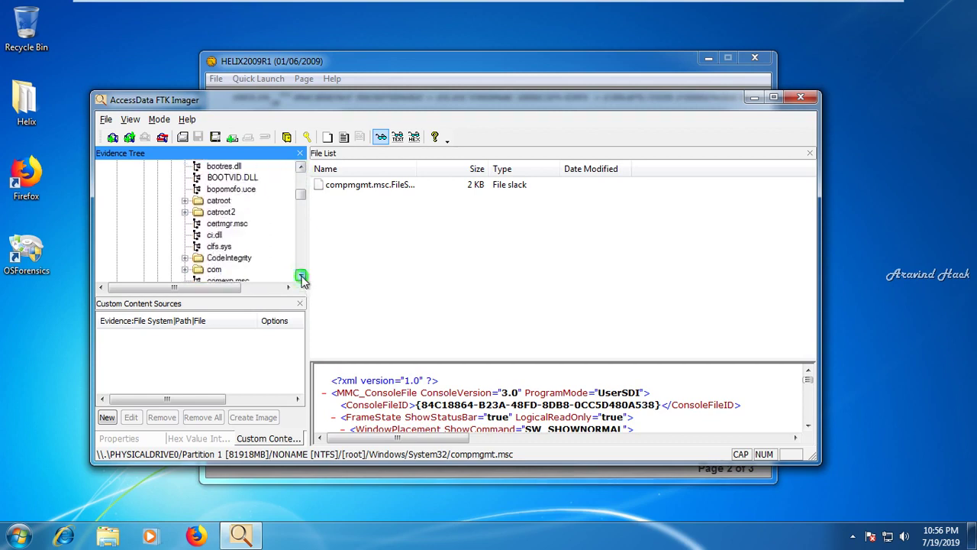
{"action": "left_click", "coordinate": [301, 276]}
{"action": "left_click", "coordinate": [301, 277]}
{"action": "left_click", "coordinate": [302, 277]}
{"action": "left_click", "coordinate": [302, 276]}
{"action": "left_click", "coordinate": [302, 276]}
{"action": "left_click", "coordinate": [301, 277]}
{"action": "left_click", "coordinate": [301, 276]}
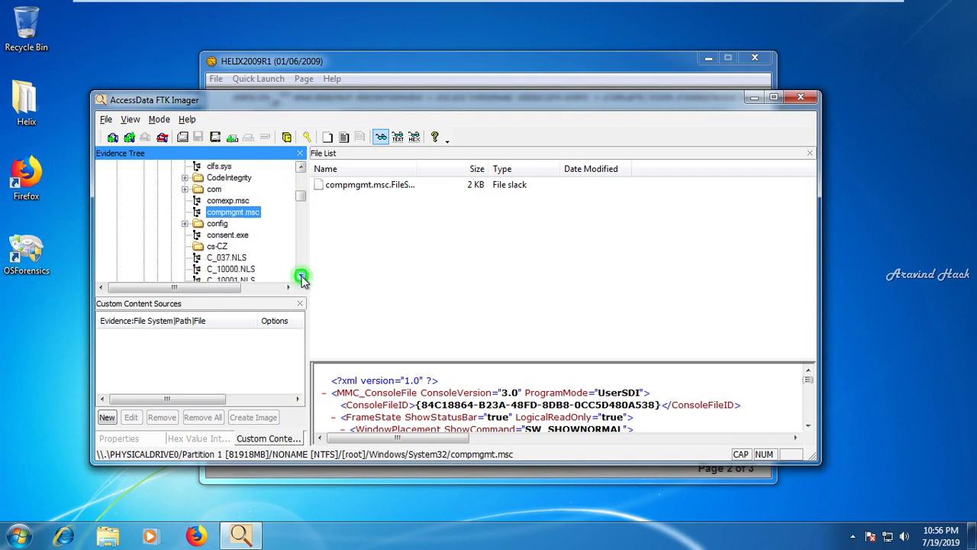
{"action": "left_click", "coordinate": [301, 276]}
{"action": "left_click", "coordinate": [185, 212]}
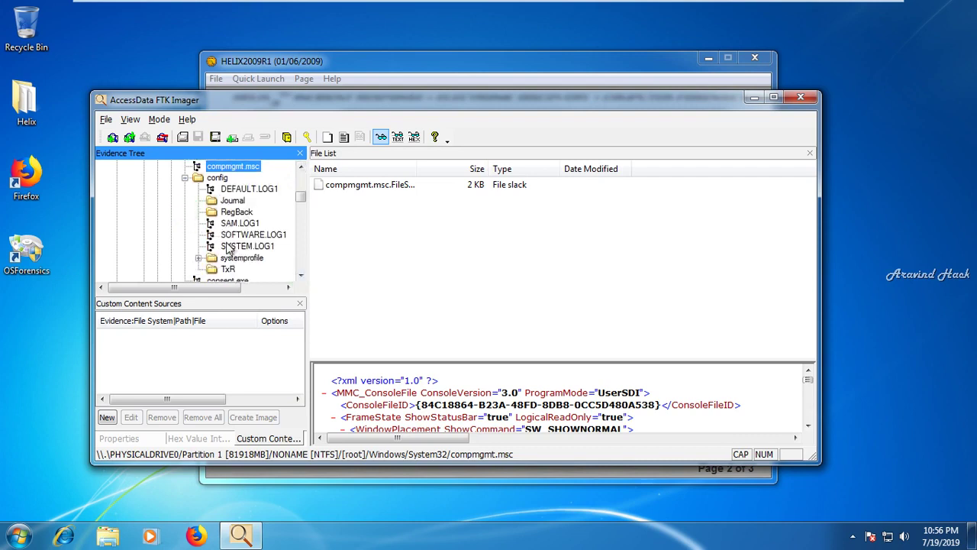
{"action": "left_click", "coordinate": [247, 226]}
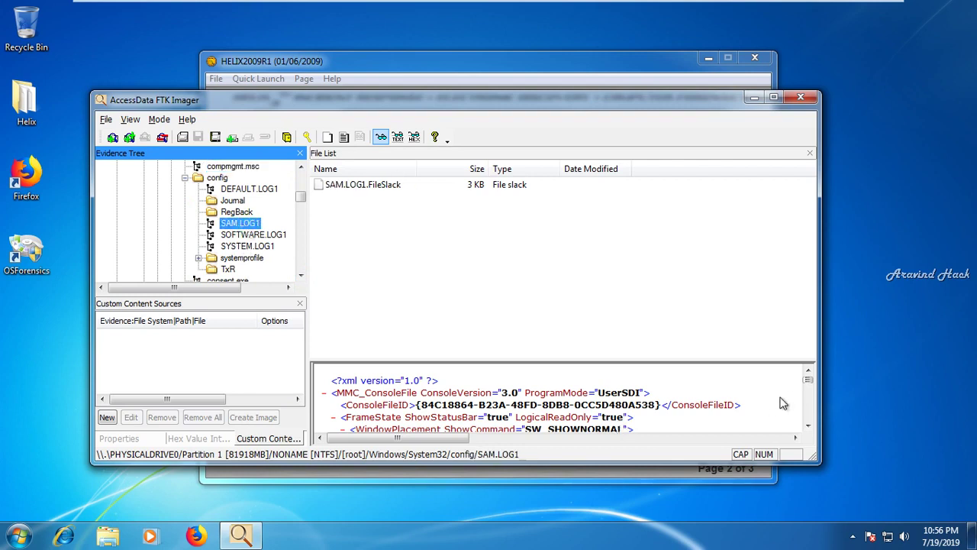
Read through the XML content in the file preview, and close FTK Imager
{"action": "left_click", "coordinate": [807, 385]}
{"action": "right_click", "coordinate": [807, 391]}
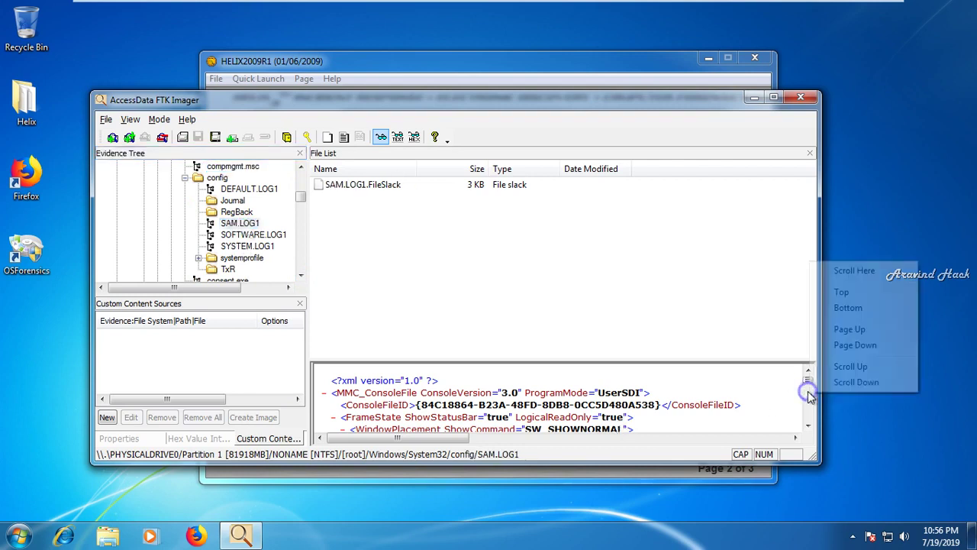
{"action": "left_click", "coordinate": [809, 428]}
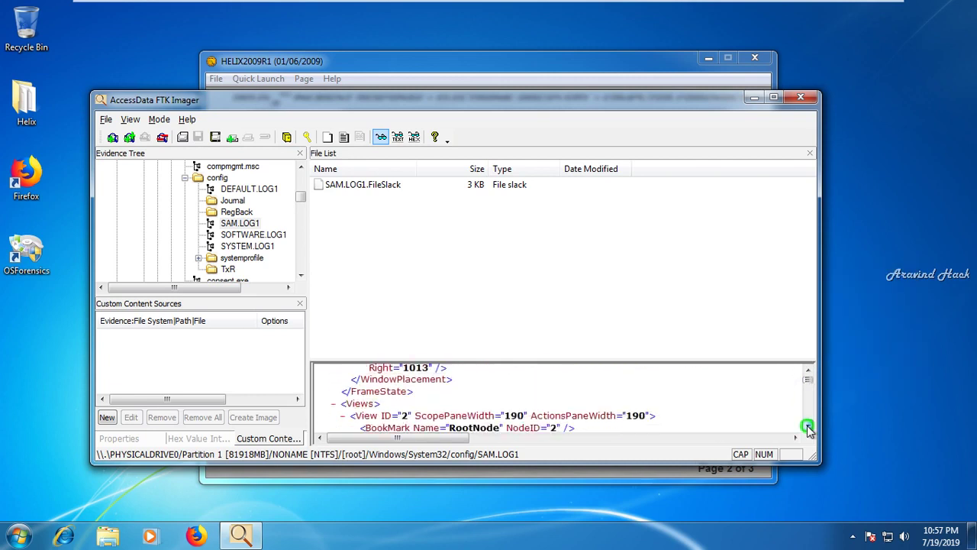
{"action": "left_click", "coordinate": [808, 428]}
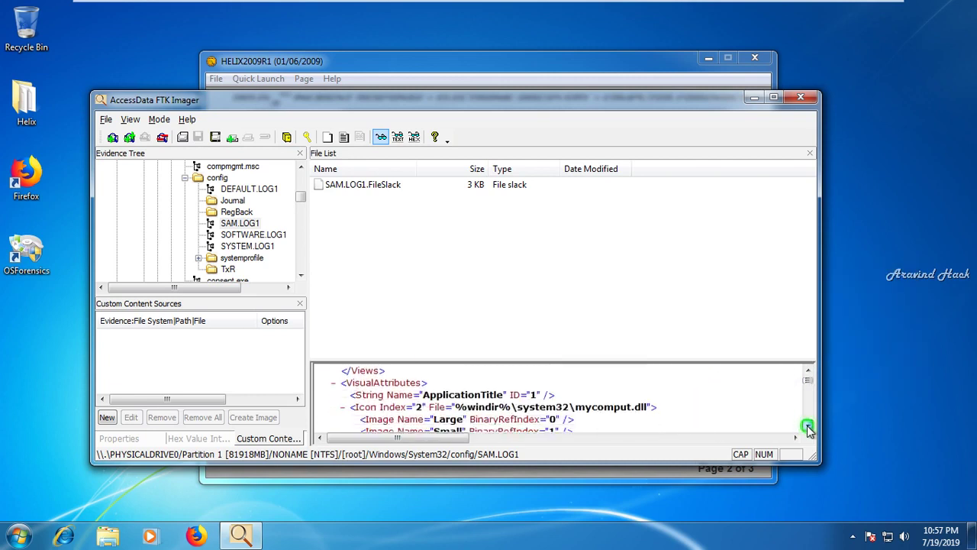
{"action": "left_click", "coordinate": [808, 427]}
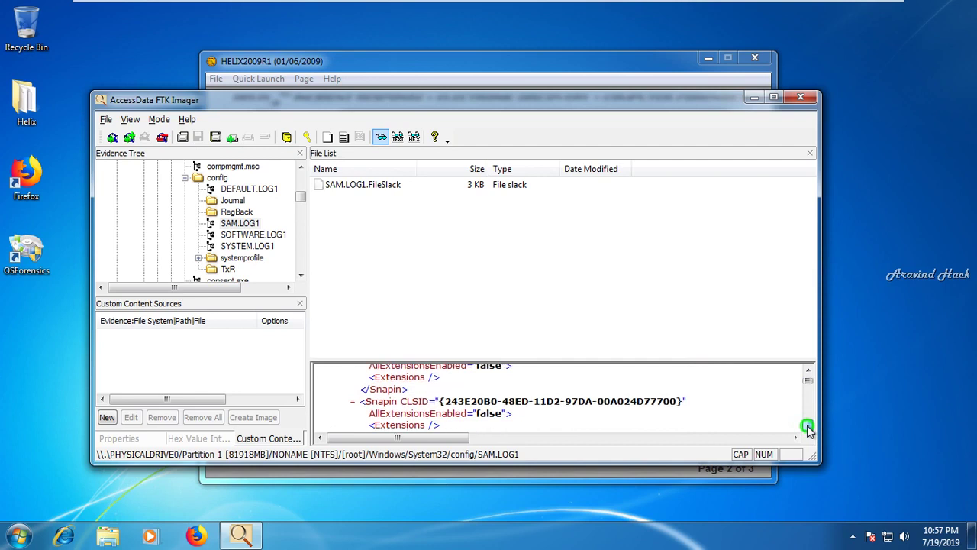
{"action": "left_click", "coordinate": [808, 428]}
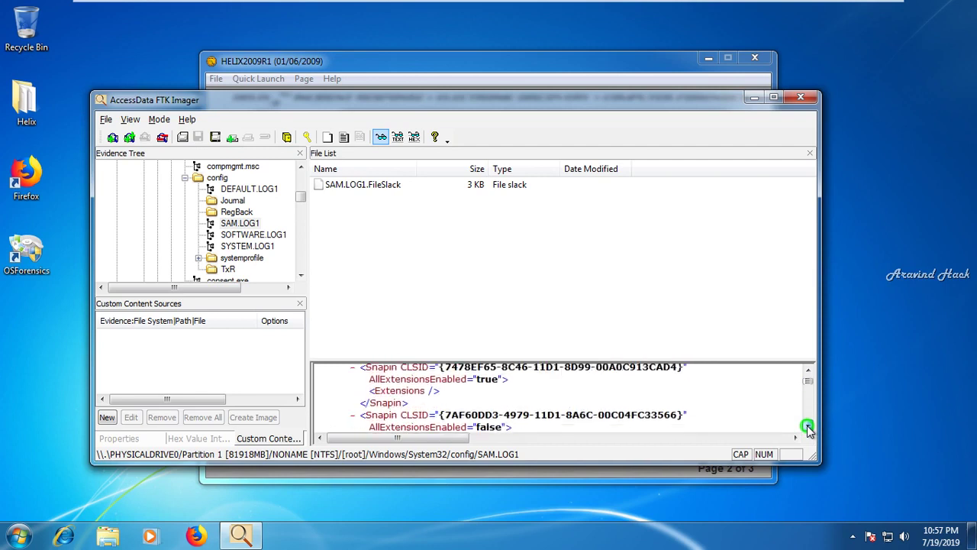
{"action": "left_click", "coordinate": [810, 101]}
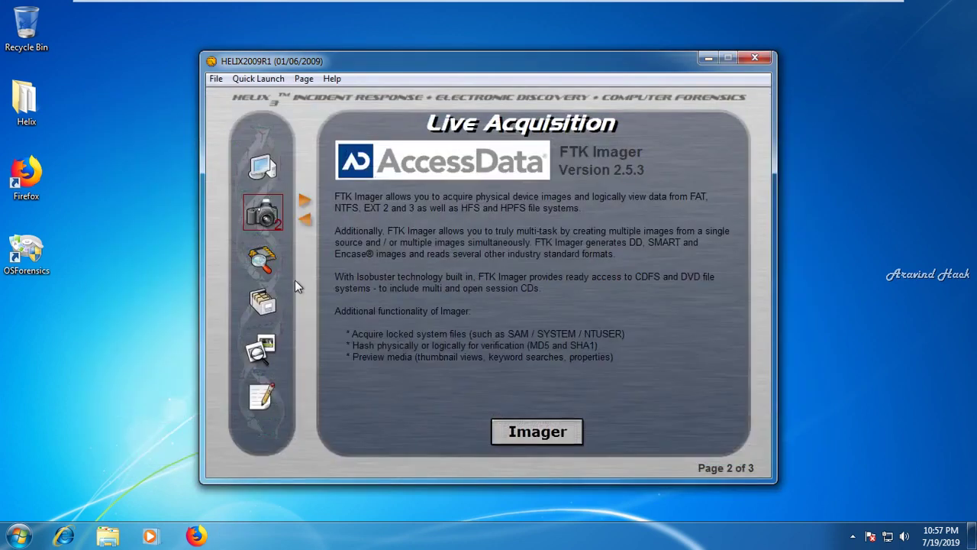
Launch WinAudit from the second Incident Response page of Helix and run a computer audit, with the window maximized
{"action": "left_click", "coordinate": [262, 260]}
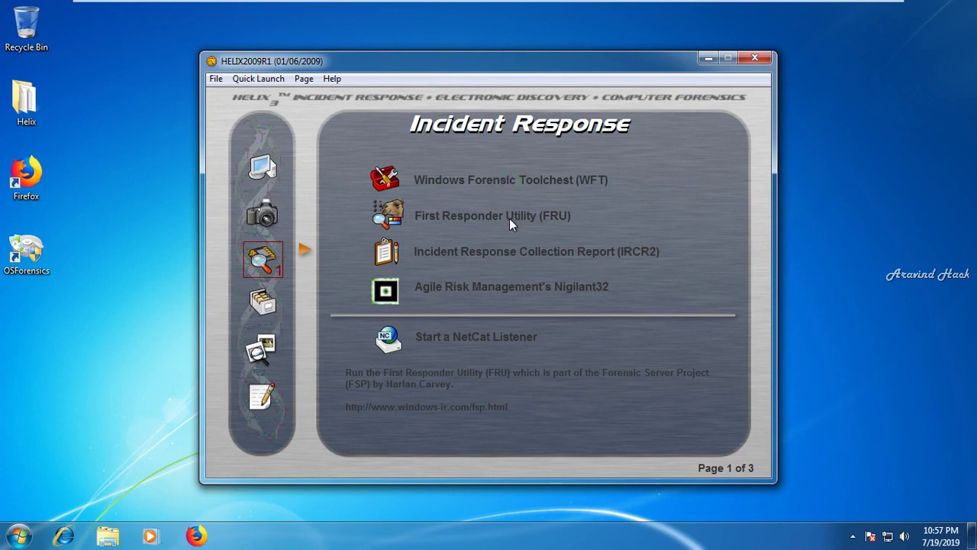
{"action": "left_click", "coordinate": [304, 255]}
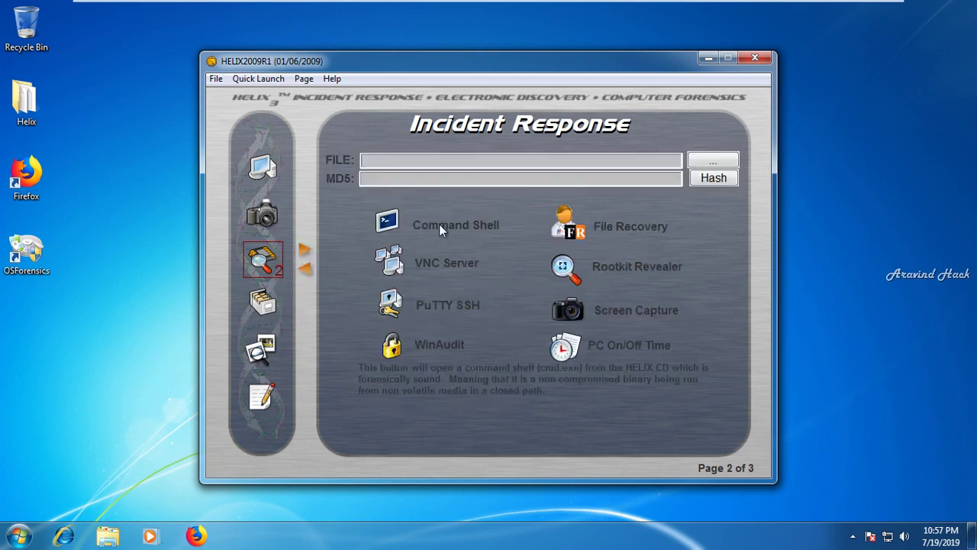
{"action": "left_click", "coordinate": [406, 349]}
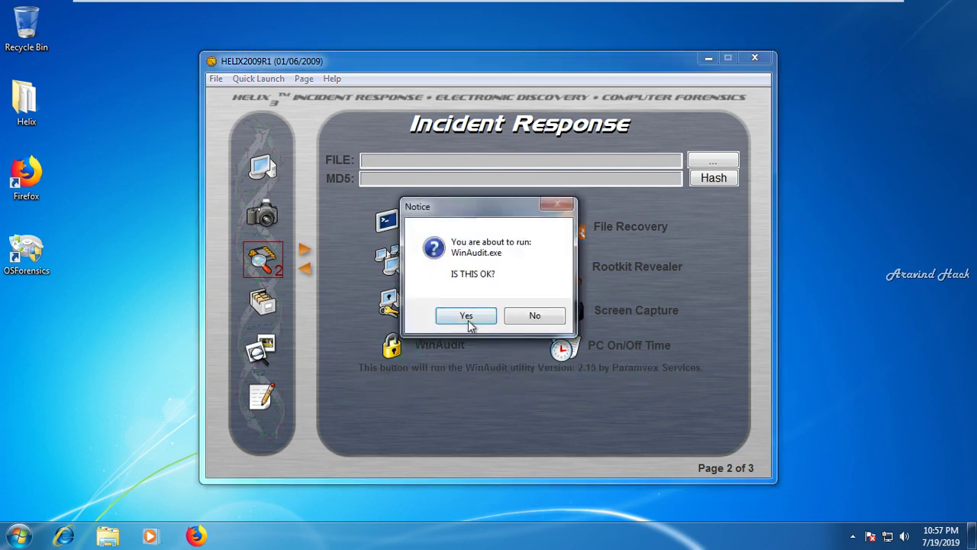
{"action": "left_click", "coordinate": [467, 319]}
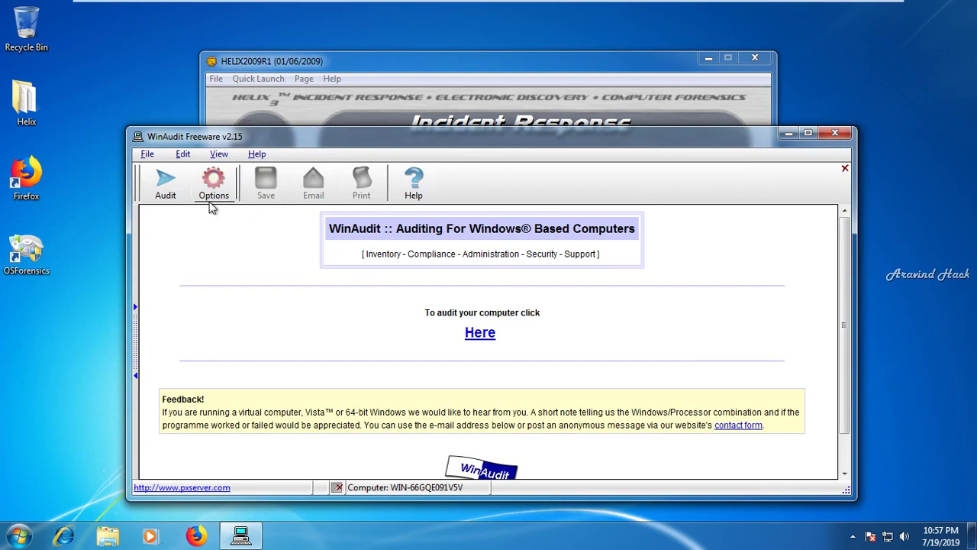
{"action": "left_click", "coordinate": [164, 191]}
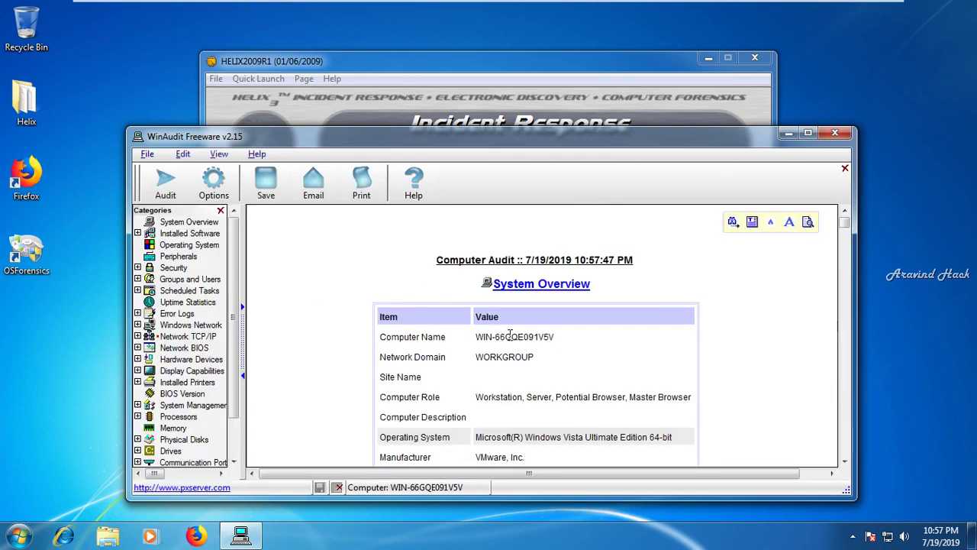
{"action": "left_click", "coordinate": [809, 134]}
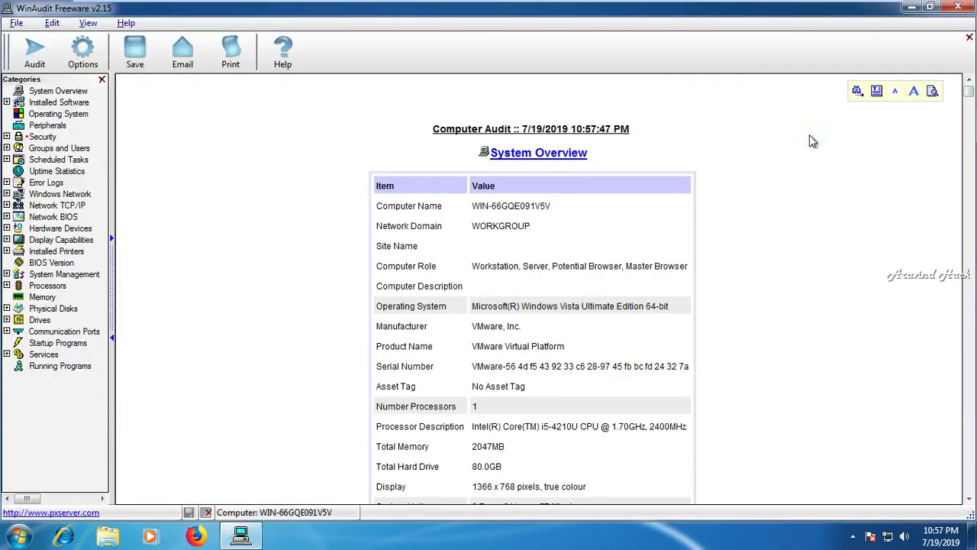
Expand Installed Software and its Windows Installer group in the audit categories, widening the list to show full program names
{"action": "left_click", "coordinate": [7, 104]}
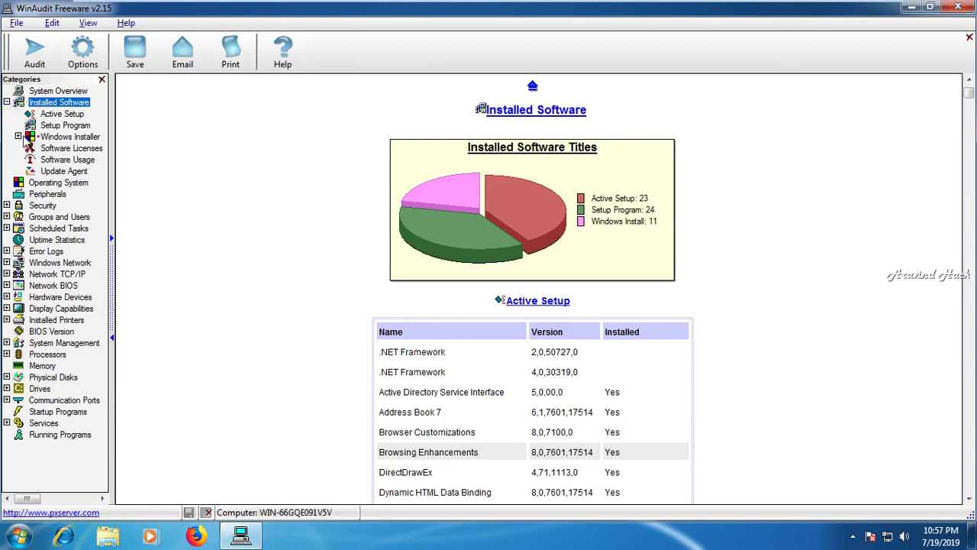
{"action": "left_click", "coordinate": [19, 136]}
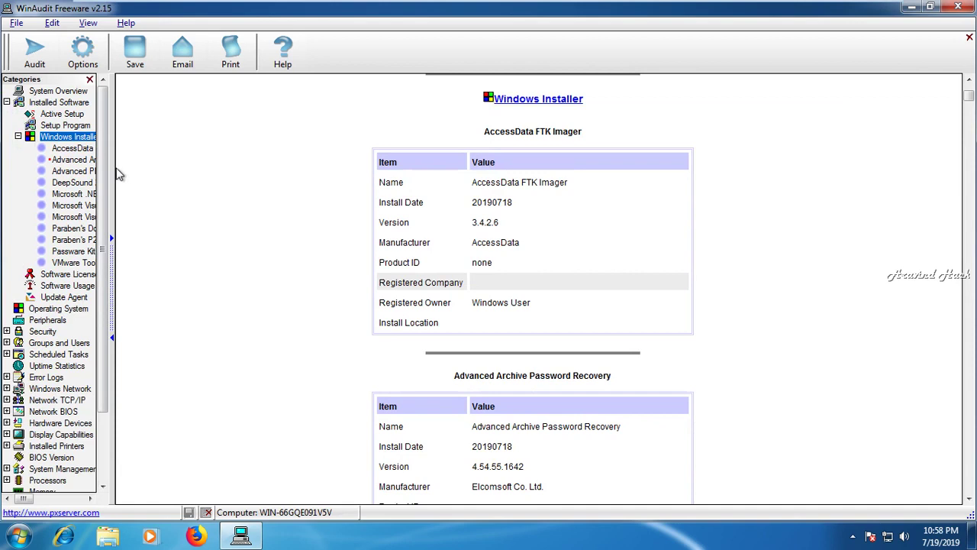
{"action": "left_click_drag", "start_coordinate": [114, 172], "coordinate": [197, 182]}
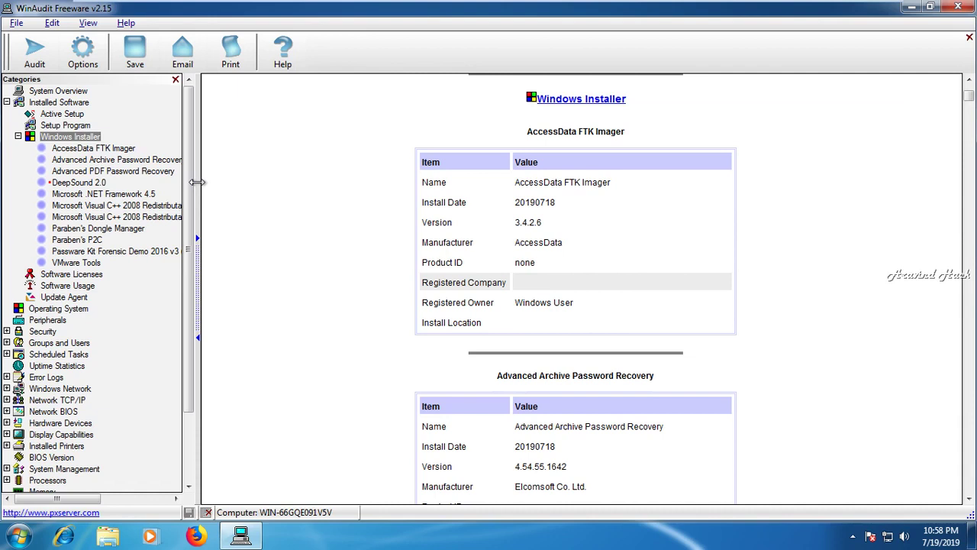
Review the Windows Installer entries for Advanced Archive Password Recovery, Microsoft .NET Framework 4.5, Microsoft Visual C++ 2008 Redistributable, Paraben's P2C and VMware Tools
{"action": "left_click", "coordinate": [143, 162]}
{"action": "left_click", "coordinate": [149, 196]}
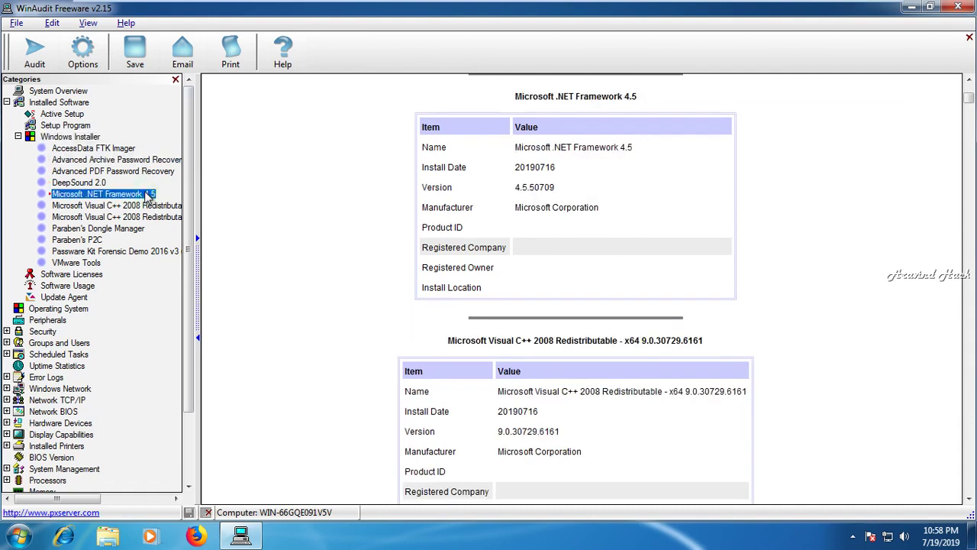
{"action": "left_click", "coordinate": [148, 207]}
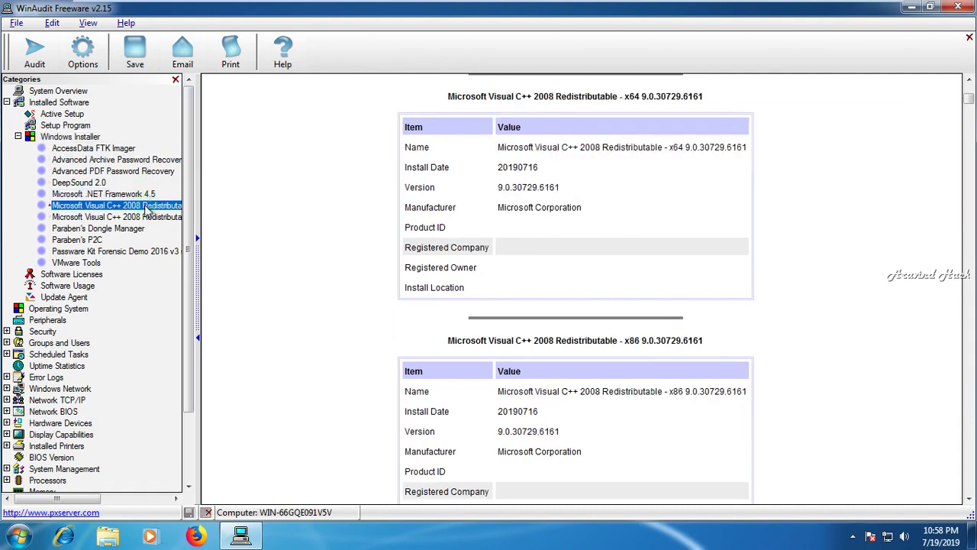
{"action": "left_click", "coordinate": [101, 240]}
{"action": "left_click", "coordinate": [97, 263]}
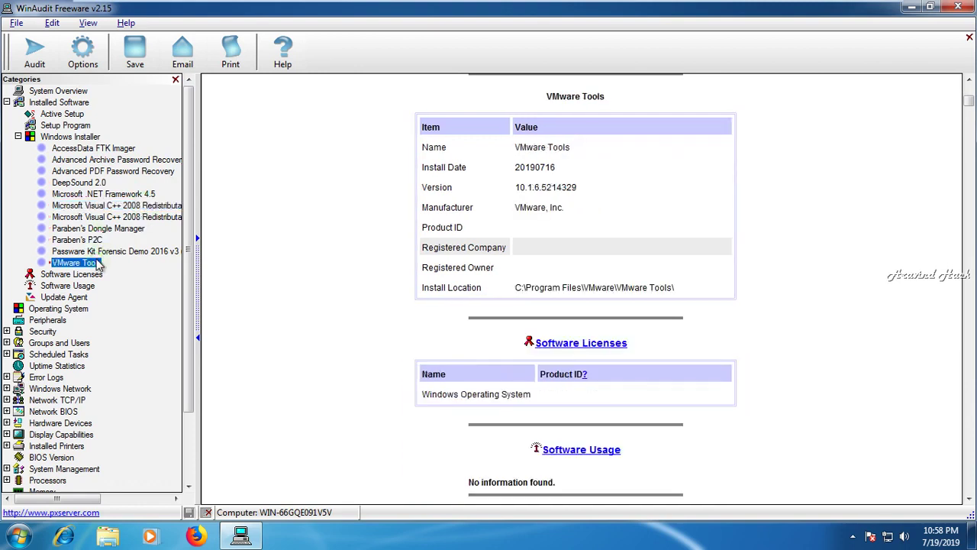
Review the Software Licenses, Software Usage, Update Agent, Operating System and Peripherals sections of the audit report
{"action": "left_click", "coordinate": [94, 276]}
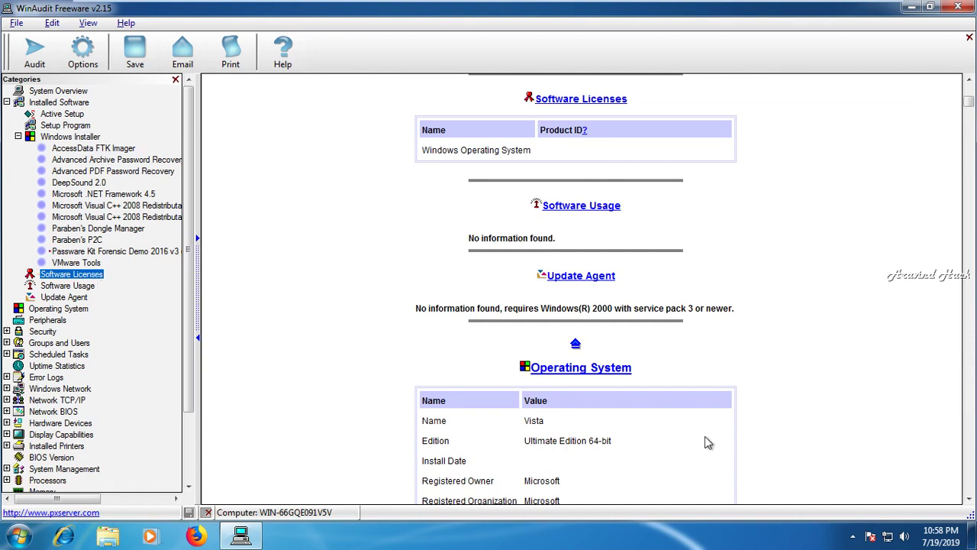
{"action": "left_click", "coordinate": [968, 498]}
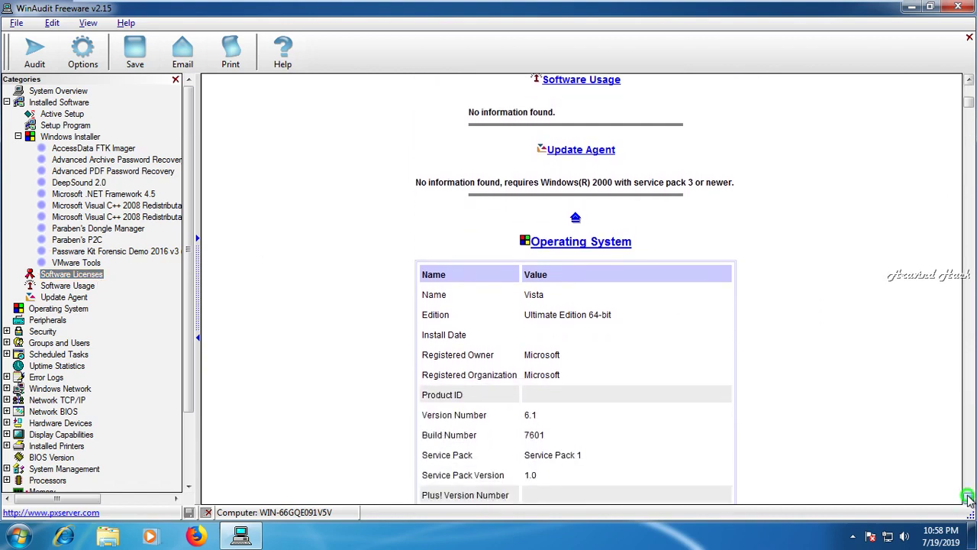
{"action": "left_click_drag", "start_coordinate": [968, 498], "coordinate": [968, 497]}
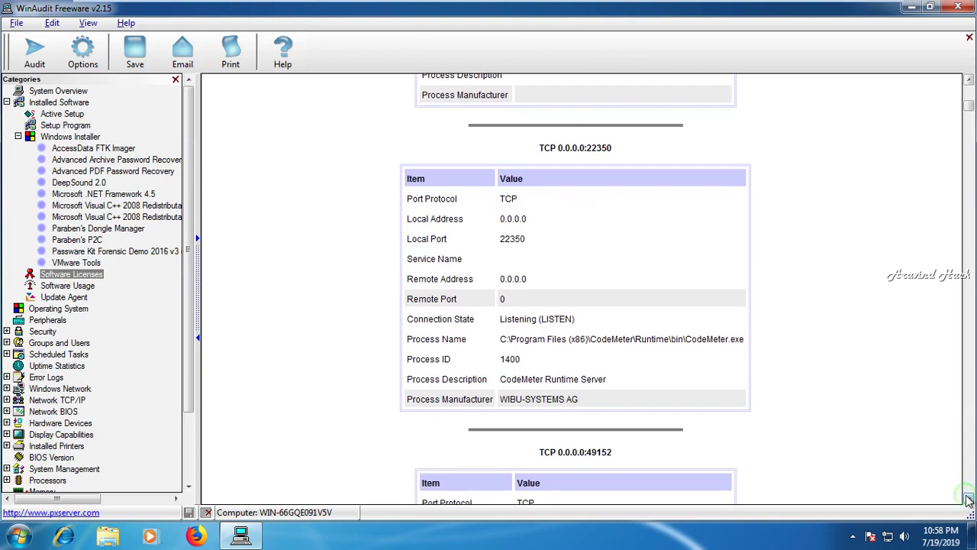
{"action": "left_click", "coordinate": [81, 288]}
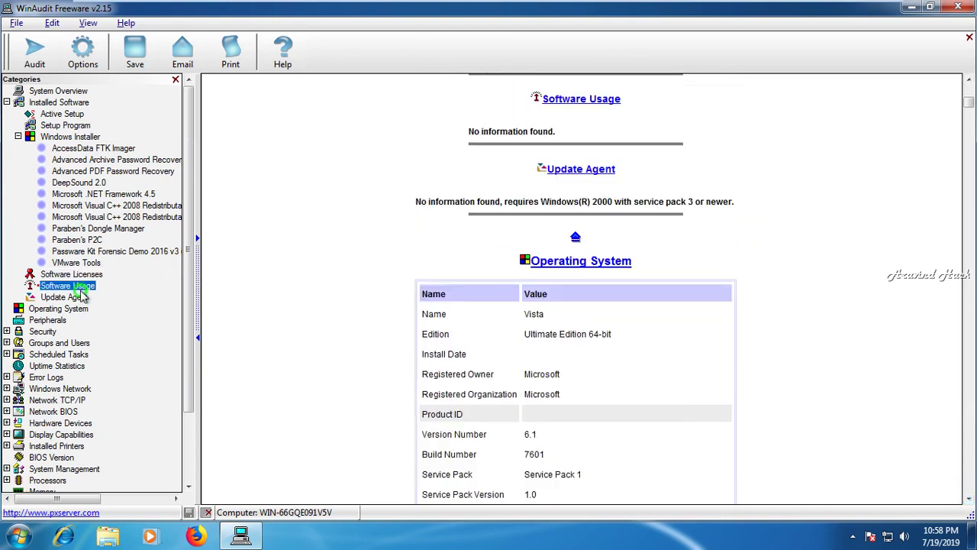
{"action": "left_click", "coordinate": [64, 297]}
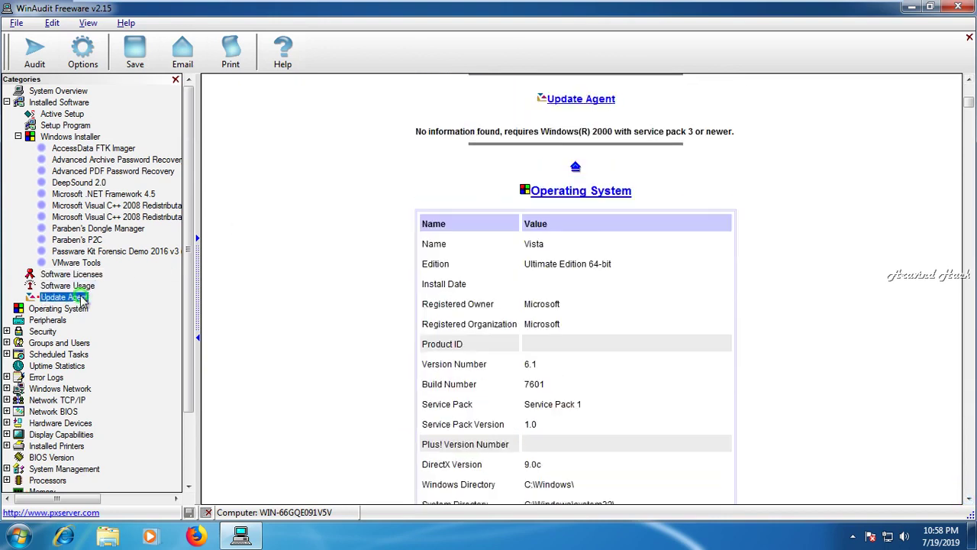
{"action": "left_click", "coordinate": [77, 309]}
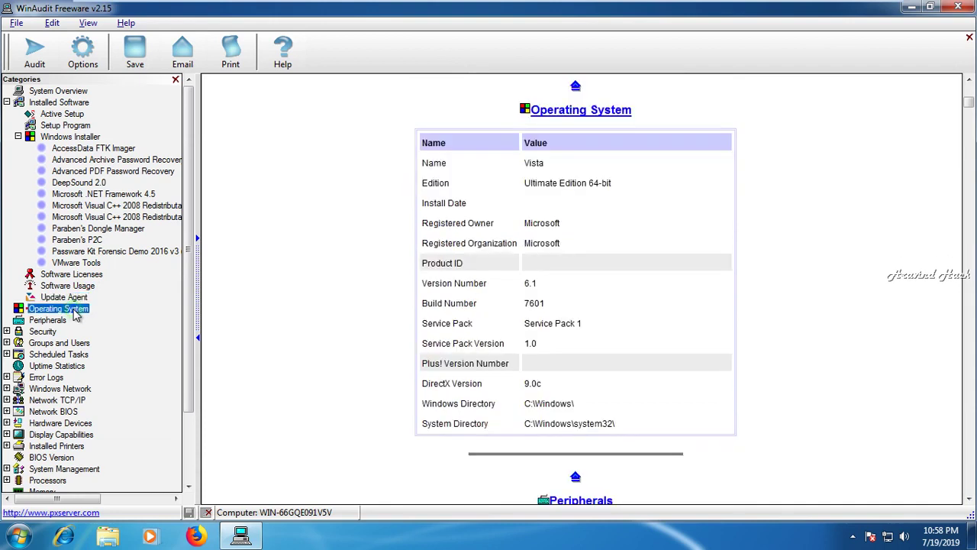
{"action": "left_click", "coordinate": [56, 322]}
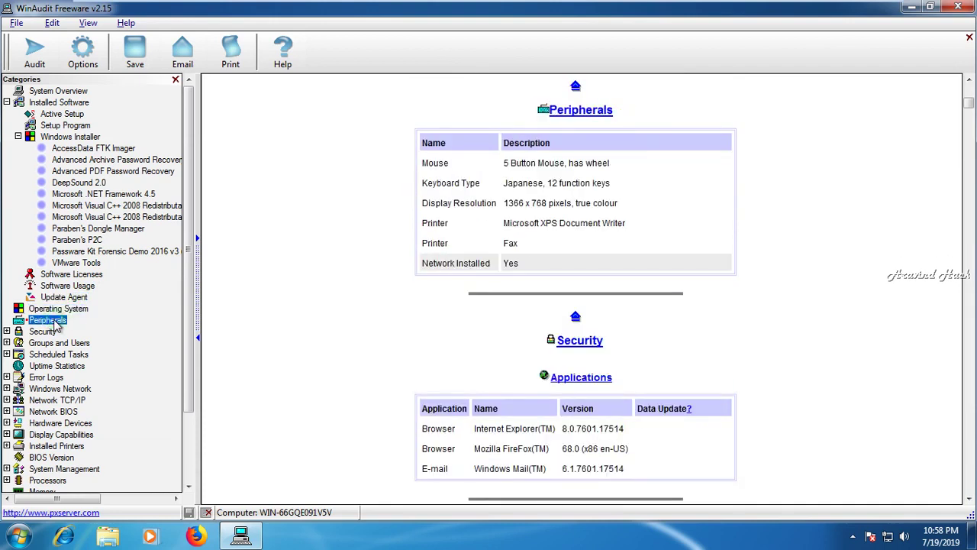
Expand Groups and Users, Local Groups and Administrators in the audit categories to view the Administrators group's details
{"action": "left_click", "coordinate": [7, 343]}
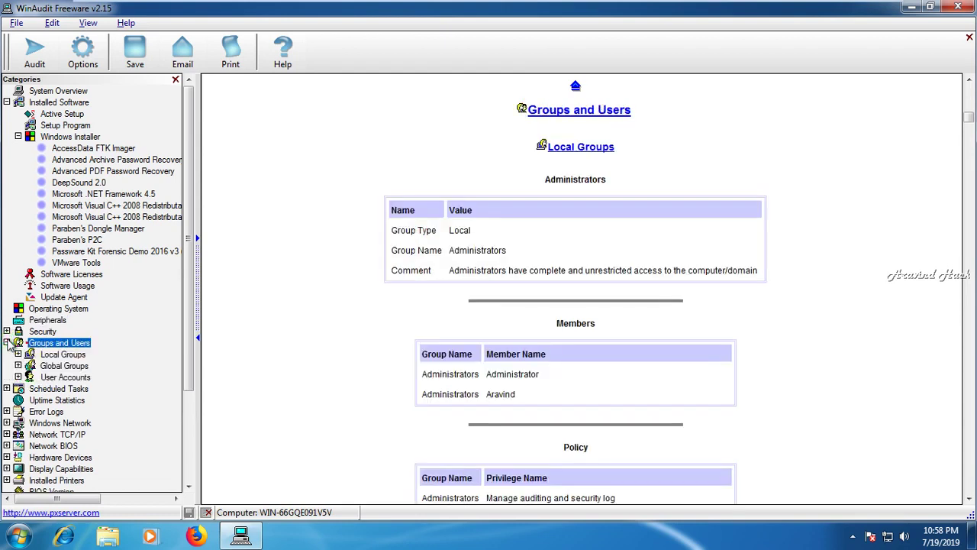
{"action": "left_click", "coordinate": [24, 356]}
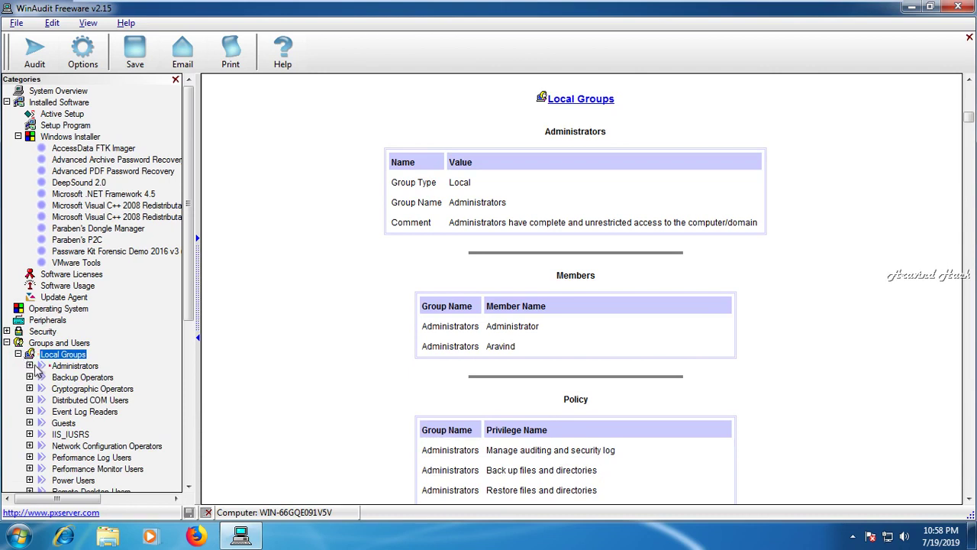
{"action": "left_click", "coordinate": [29, 367]}
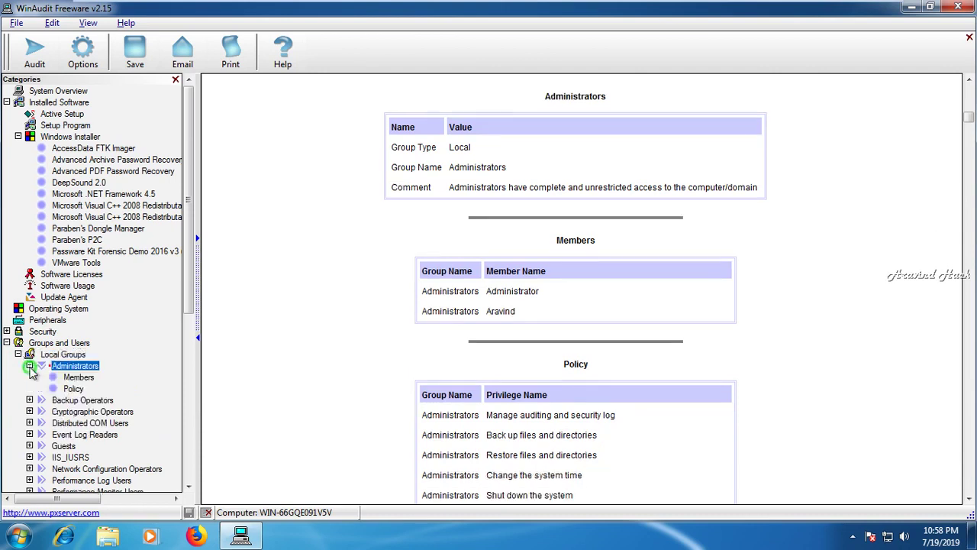
Review the Administrators group's Members and privilege listing in the audit report, then collapse Groups and Users
{"action": "left_click", "coordinate": [69, 378]}
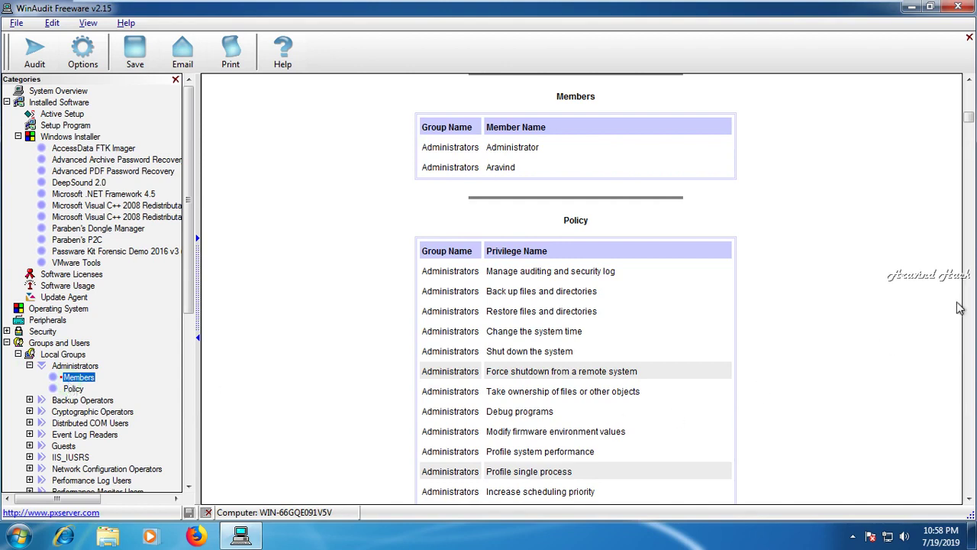
{"action": "left_click_drag", "start_coordinate": [968, 116], "coordinate": [970, 488]}
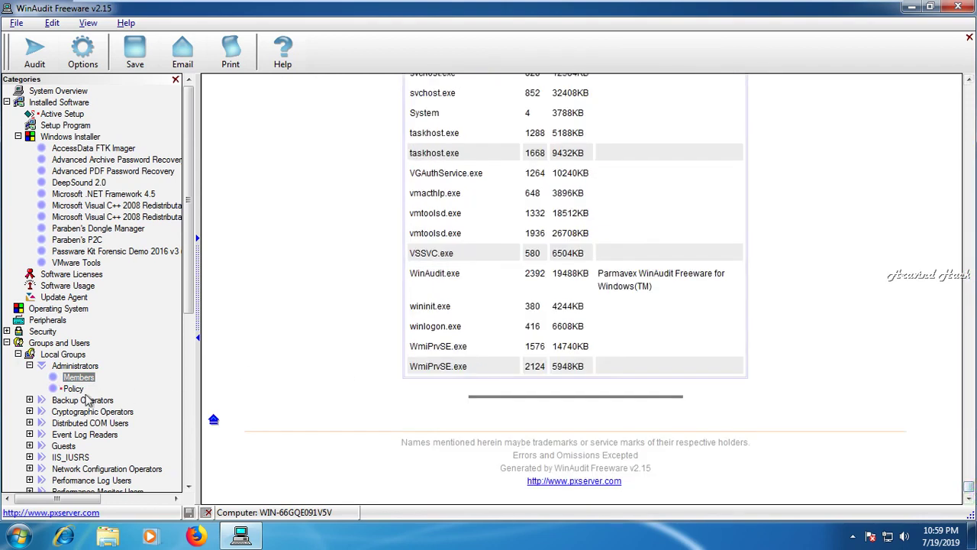
{"action": "left_click", "coordinate": [6, 343]}
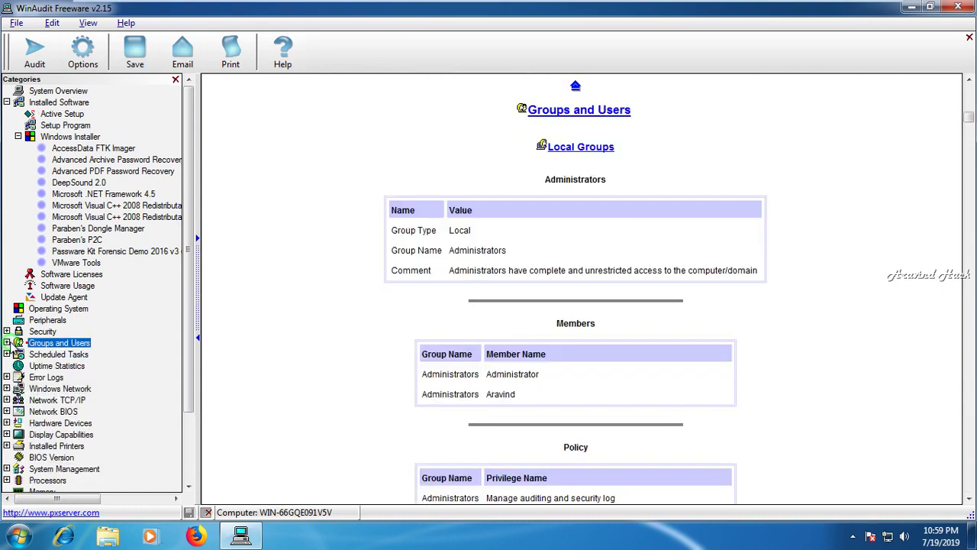
Expand Scheduled Tasks, review the details of its three task entries, and collapse the category again
{"action": "left_click", "coordinate": [6, 355]}
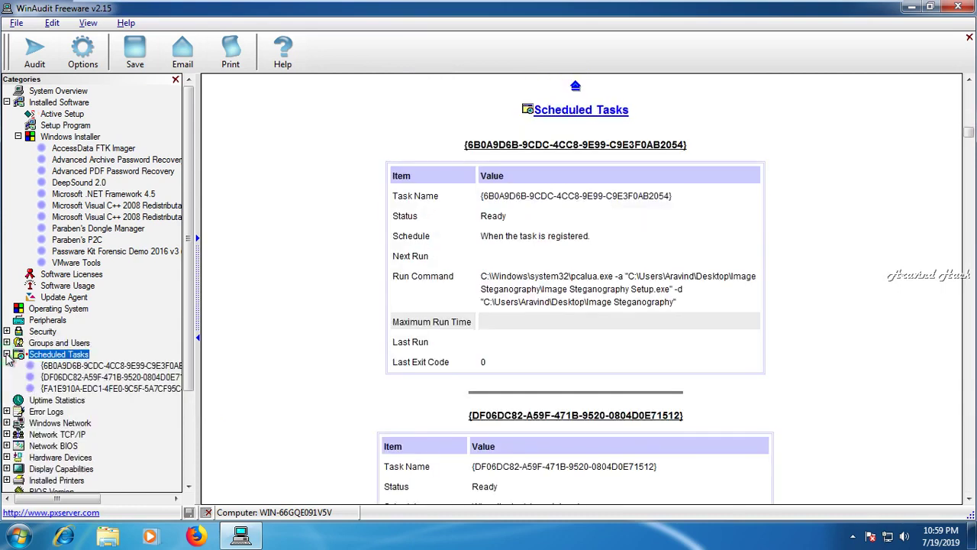
{"action": "left_click", "coordinate": [87, 366]}
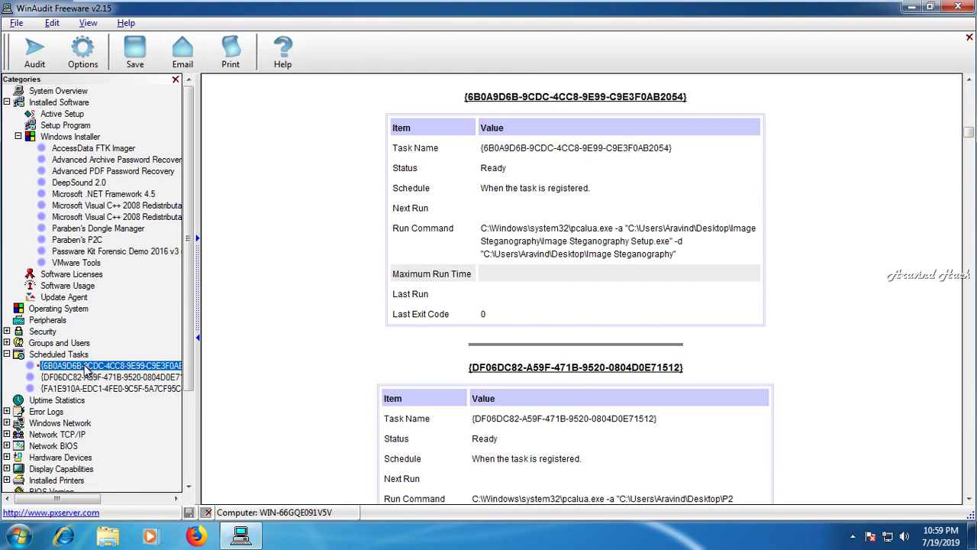
{"action": "left_click", "coordinate": [95, 379]}
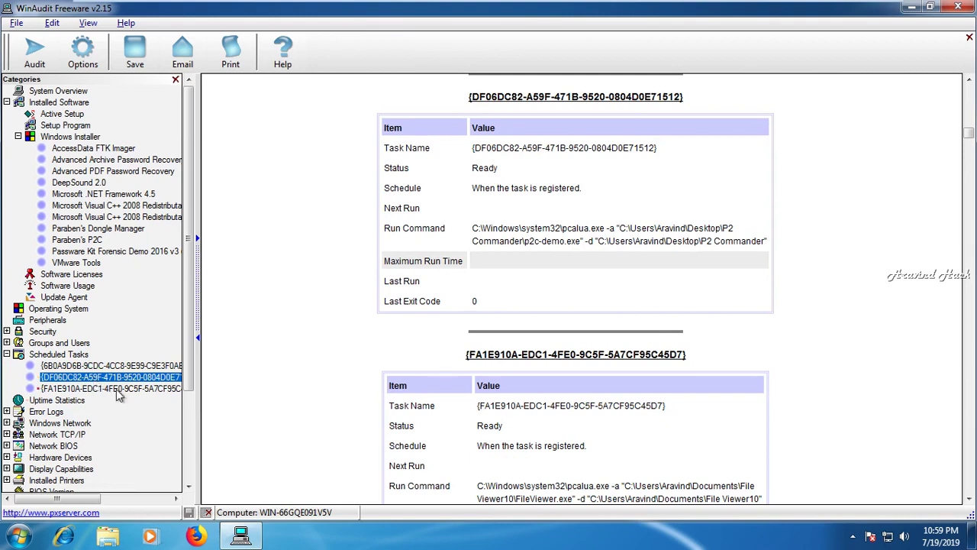
{"action": "left_click", "coordinate": [116, 389]}
{"action": "left_click", "coordinate": [6, 355]}
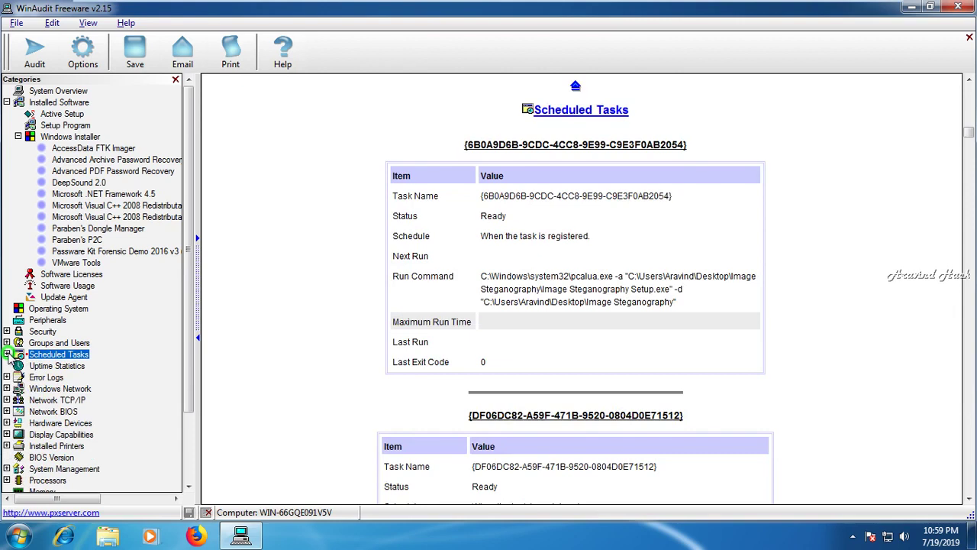
View the Uptime Statistics section and skim the rest of the audit report down to its end
{"action": "left_click", "coordinate": [11, 367]}
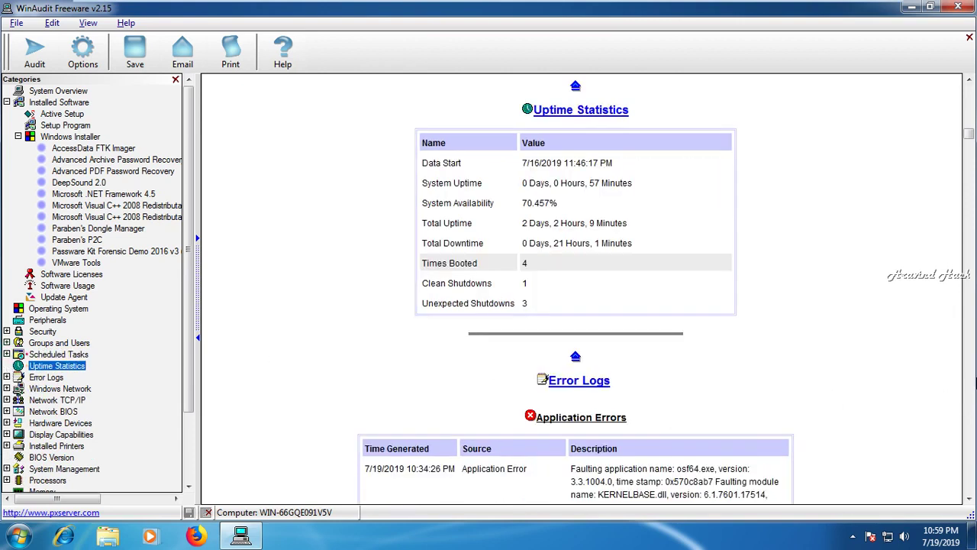
{"action": "left_click_drag", "start_coordinate": [969, 134], "coordinate": [970, 334]}
{"action": "left_click_drag", "start_coordinate": [974, 382], "coordinate": [969, 496]}
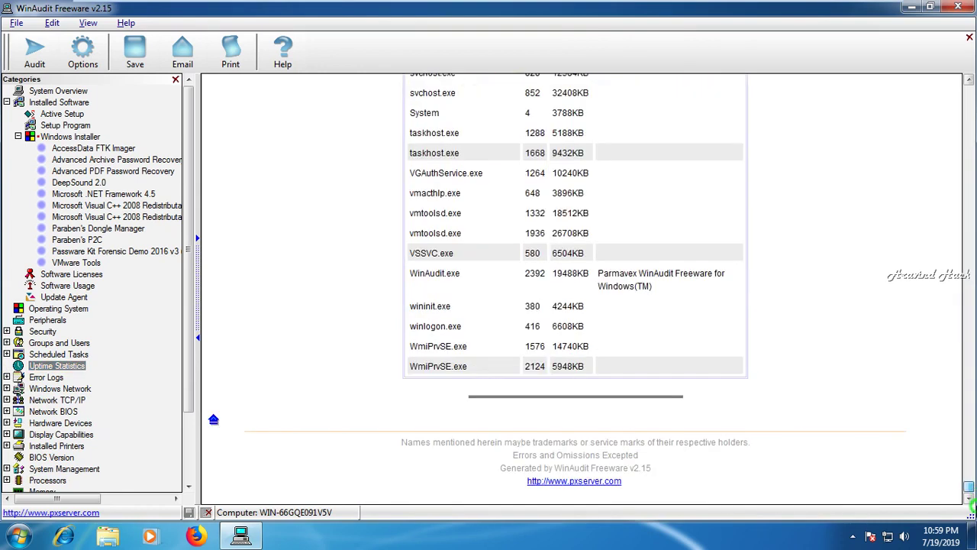
Review the Network BIOS section and the Batteries and Computer entries under Hardware Devices
{"action": "left_click", "coordinate": [67, 411]}
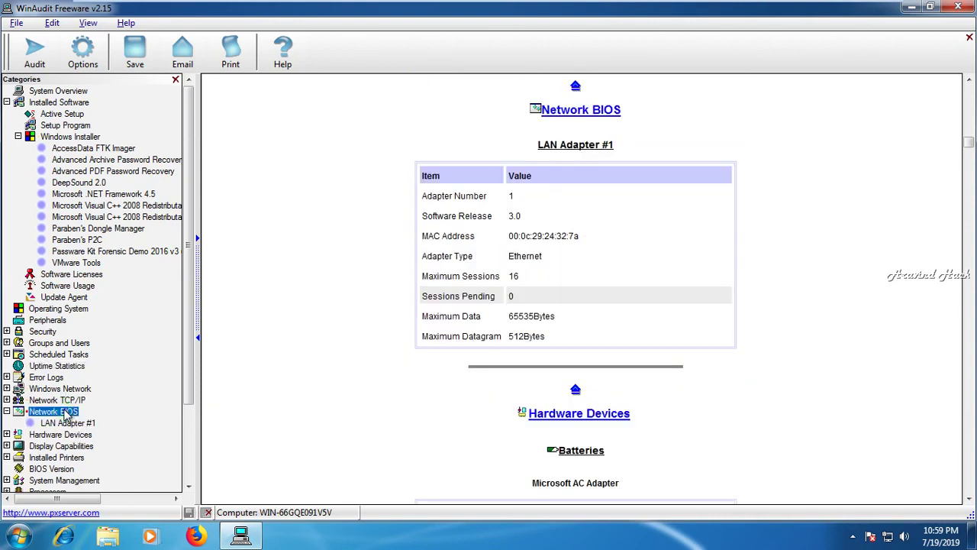
{"action": "left_click", "coordinate": [68, 433]}
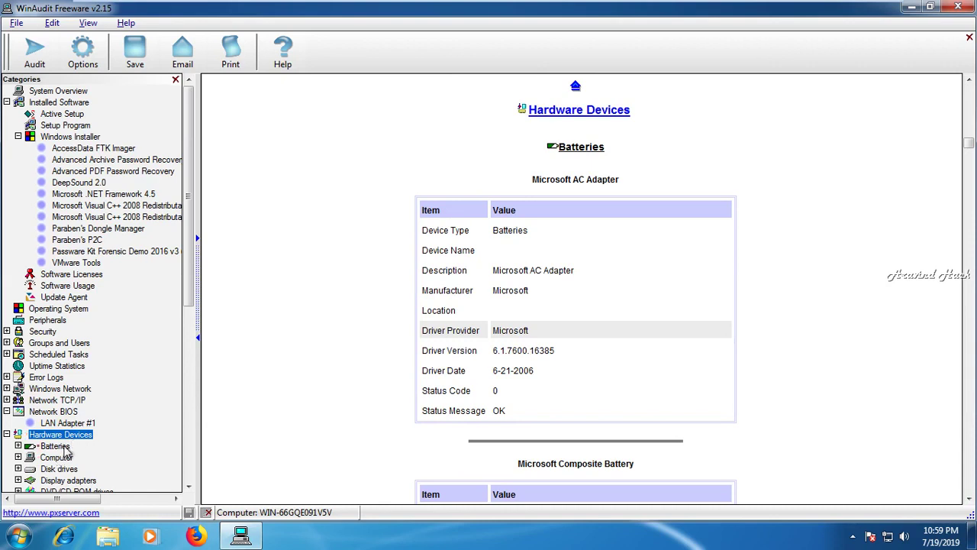
{"action": "left_click", "coordinate": [63, 447]}
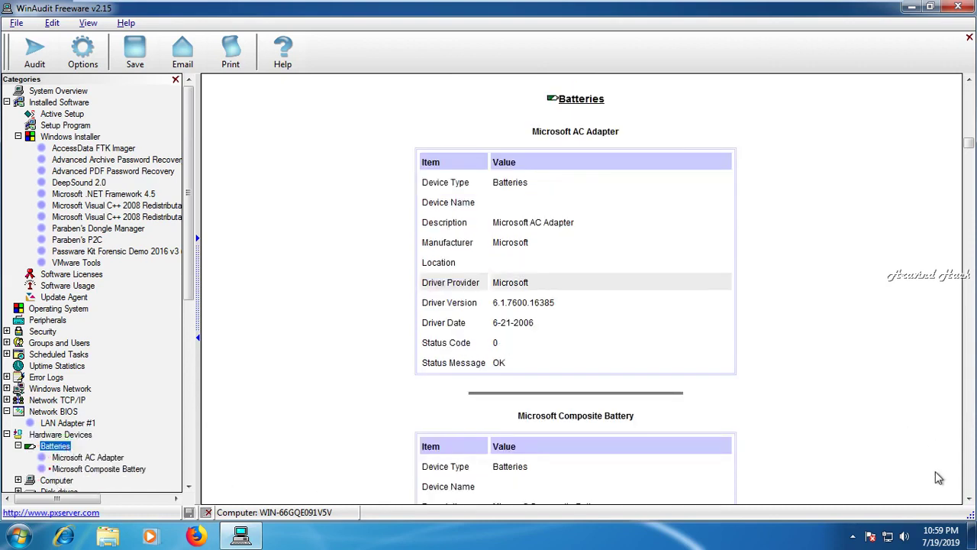
{"action": "left_click", "coordinate": [182, 481]}
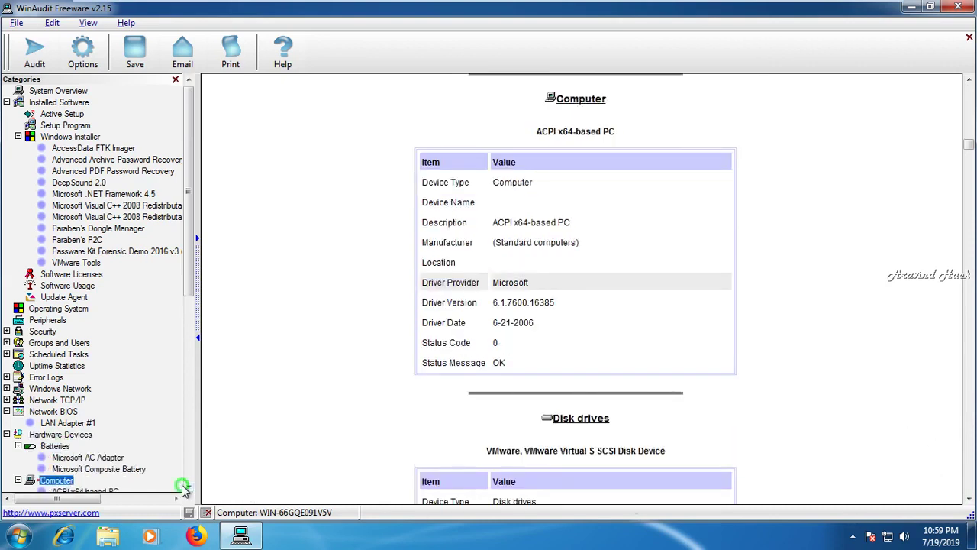
Review the Installed Printers section and the BIOS Details under System Management
{"action": "left_click", "coordinate": [188, 489]}
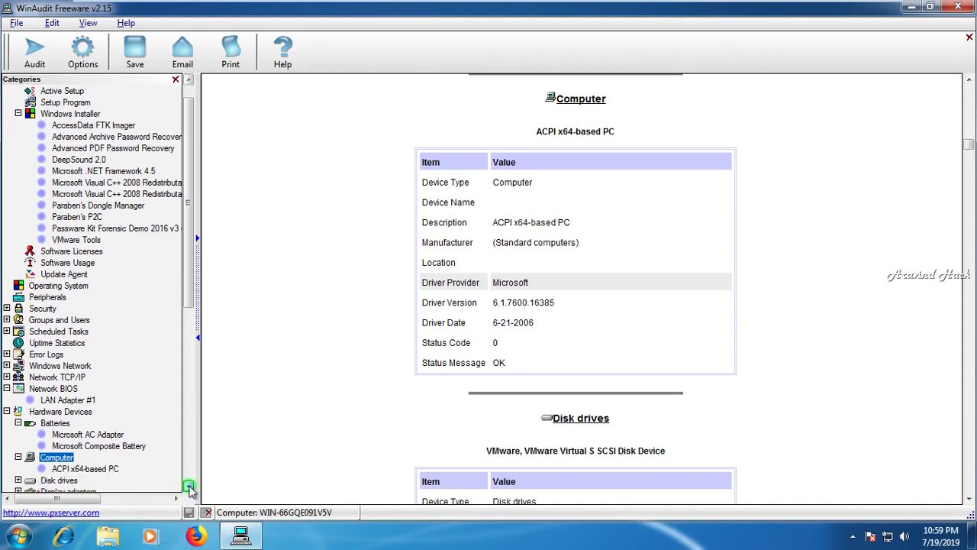
{"action": "left_click", "coordinate": [189, 489]}
{"action": "left_click", "coordinate": [189, 489]}
{"action": "left_click", "coordinate": [188, 488]}
{"action": "left_click", "coordinate": [188, 489]}
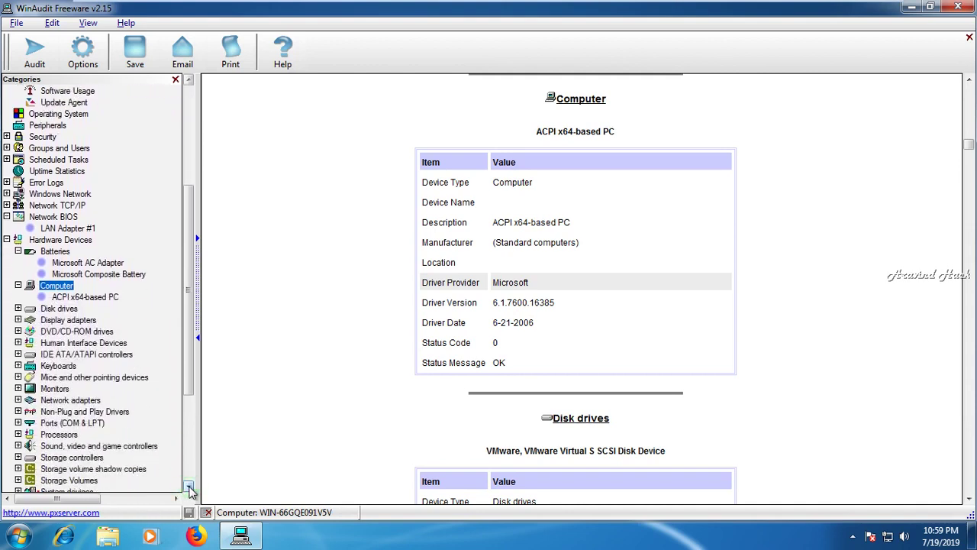
{"action": "left_click", "coordinate": [189, 488]}
{"action": "left_click", "coordinate": [188, 488]}
{"action": "left_click", "coordinate": [189, 489]}
{"action": "left_click", "coordinate": [189, 489]}
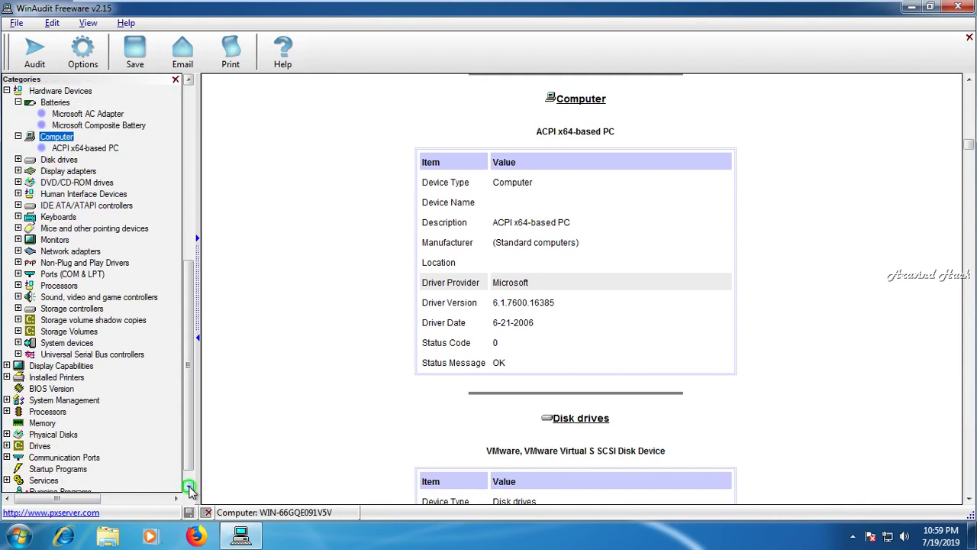
{"action": "left_click", "coordinate": [189, 489]}
{"action": "left_click", "coordinate": [189, 488]}
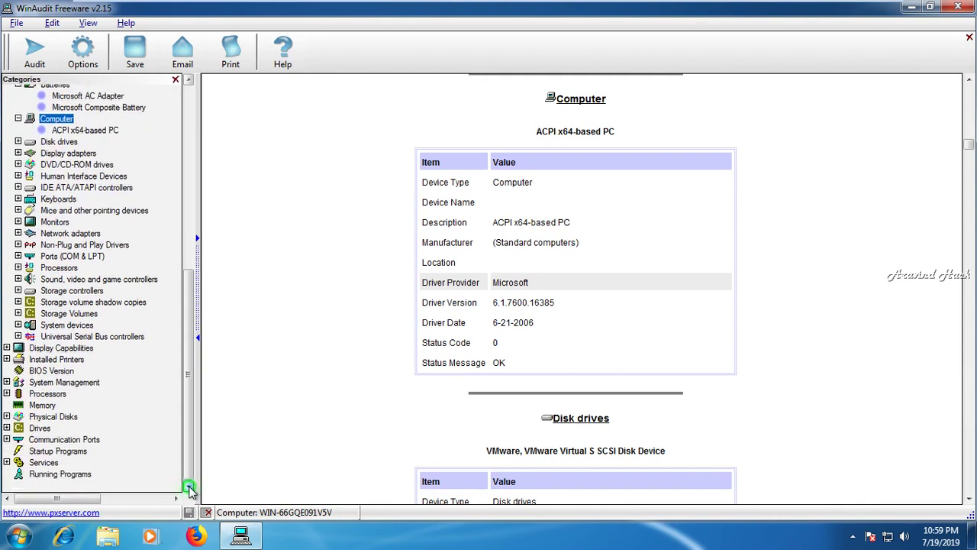
{"action": "left_click", "coordinate": [6, 359]}
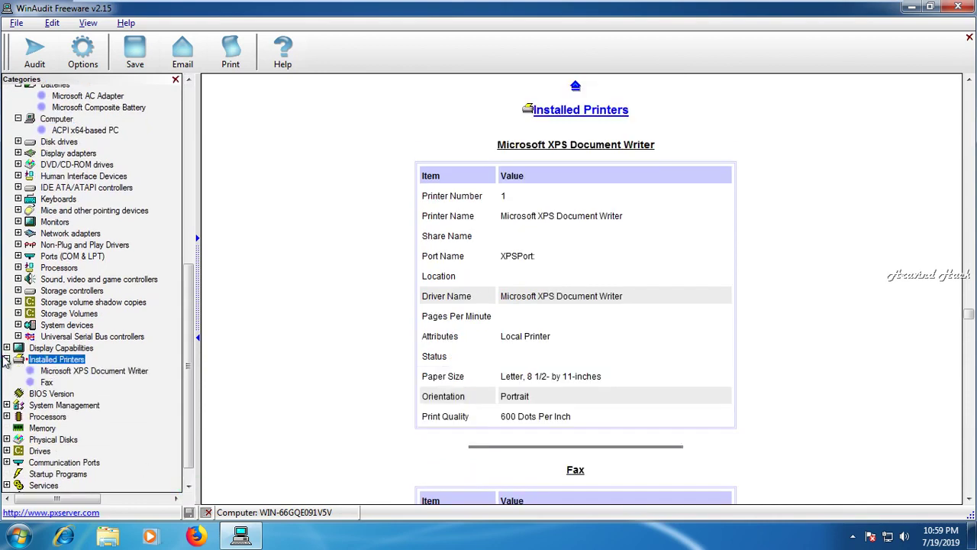
{"action": "left_click", "coordinate": [6, 404]}
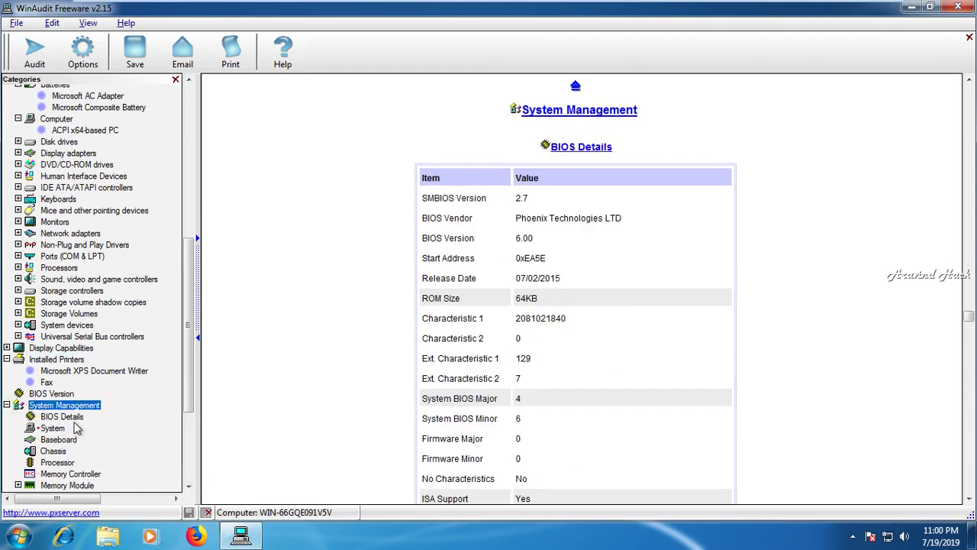
{"action": "left_click", "coordinate": [72, 418]}
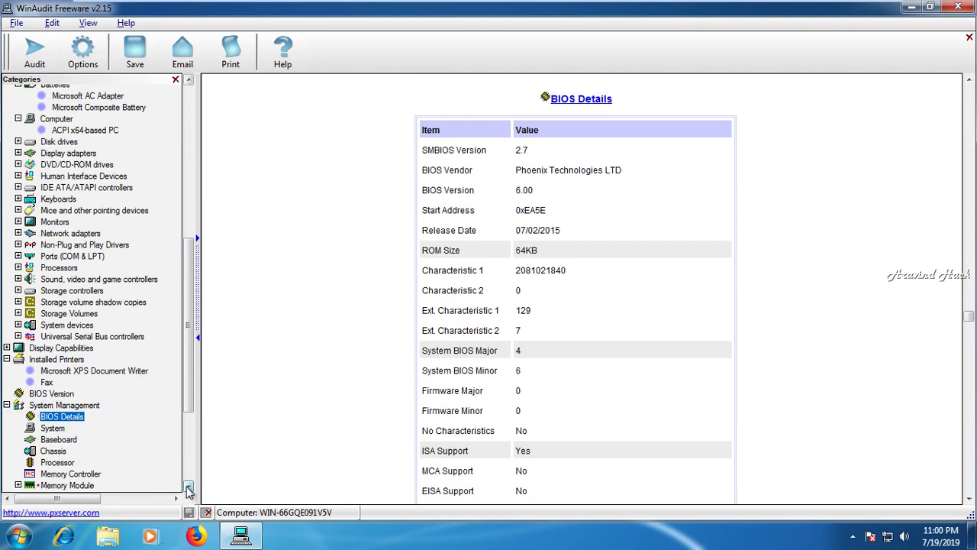
Review the Processors and Drives sections of the audit report
{"action": "left_click", "coordinate": [188, 486]}
{"action": "left_click", "coordinate": [188, 487]}
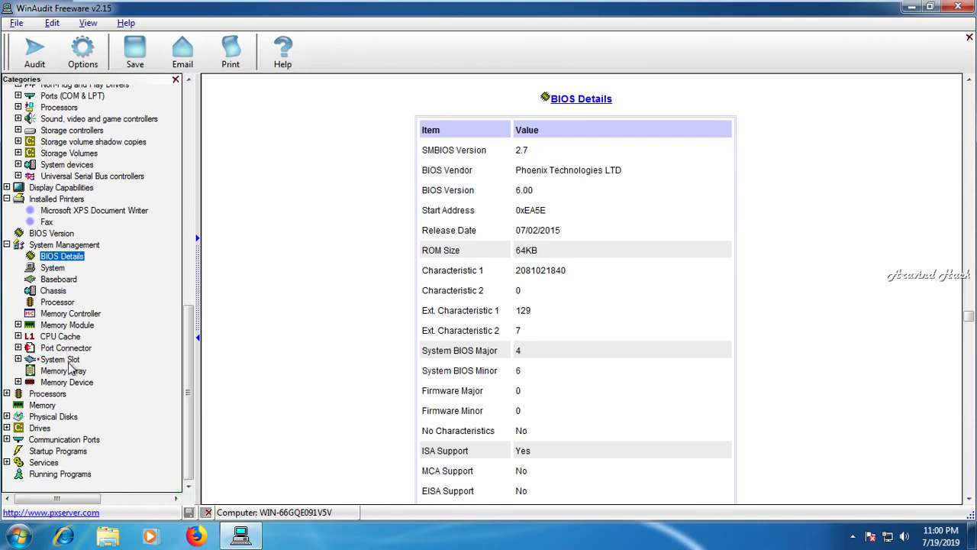
{"action": "left_click", "coordinate": [47, 393]}
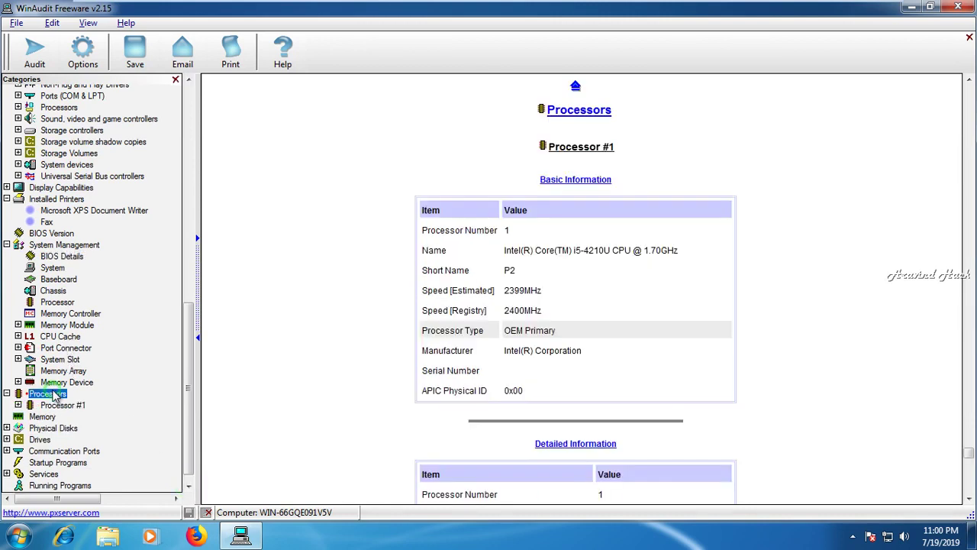
{"action": "left_click", "coordinate": [38, 440]}
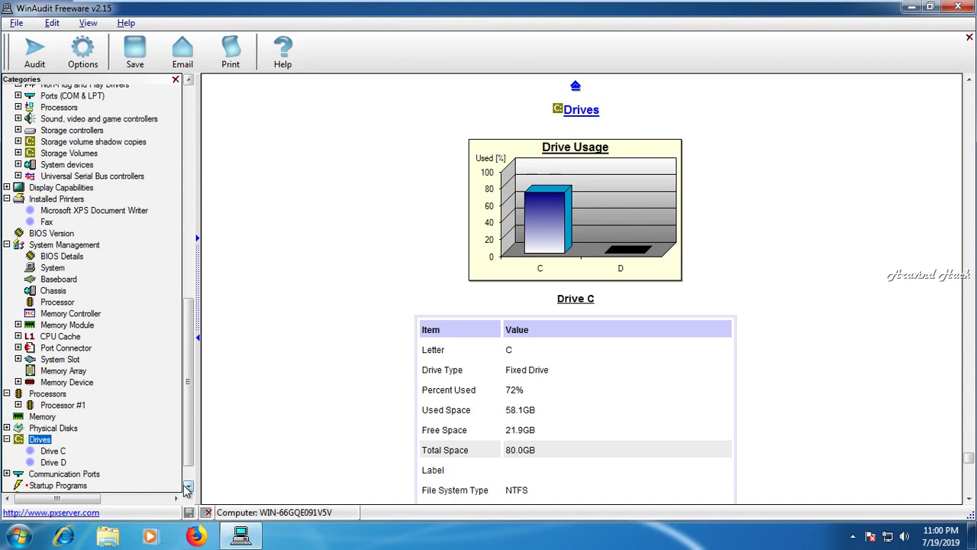
Review the Startup Programs and Running Programs sections of the audit report
{"action": "left_click", "coordinate": [183, 485]}
{"action": "left_click", "coordinate": [184, 486]}
{"action": "left_click", "coordinate": [183, 486]}
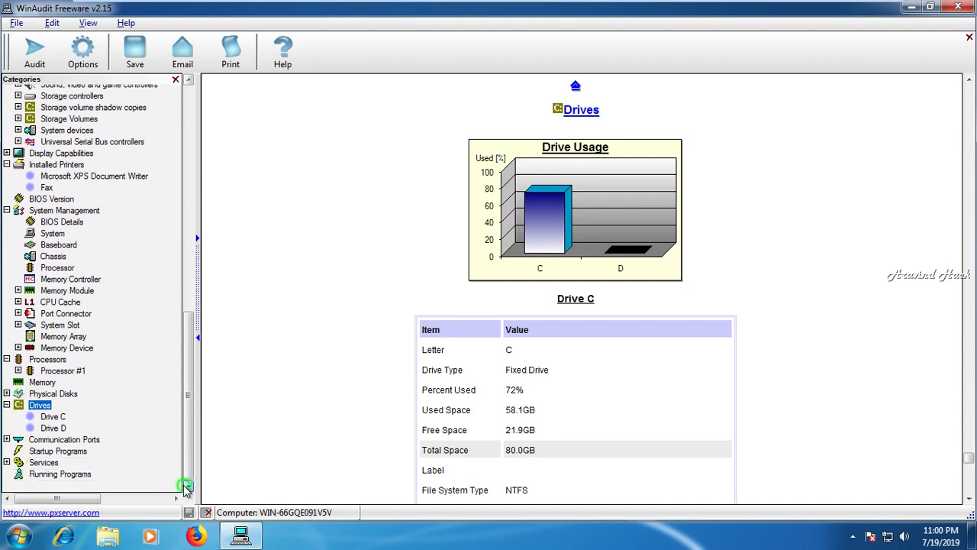
{"action": "left_click", "coordinate": [75, 452]}
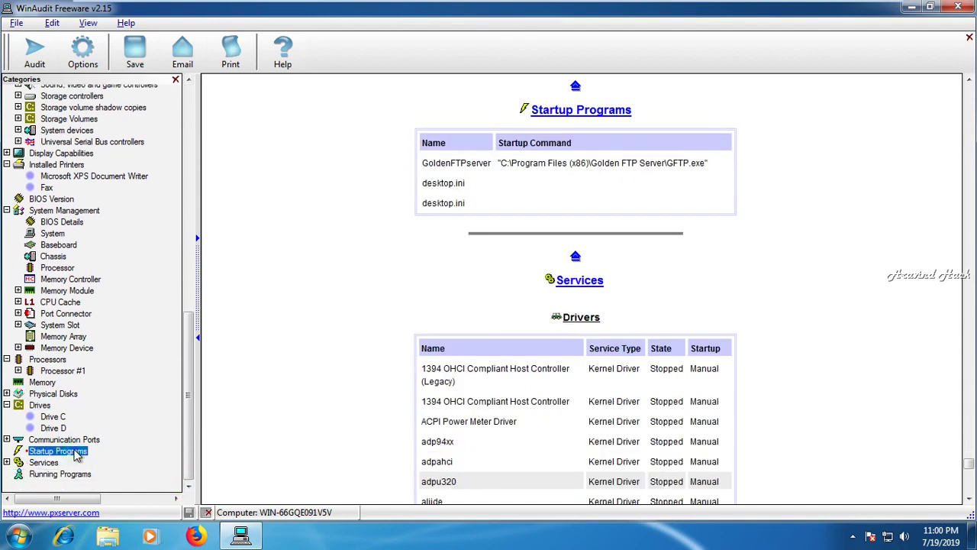
{"action": "left_click", "coordinate": [55, 475]}
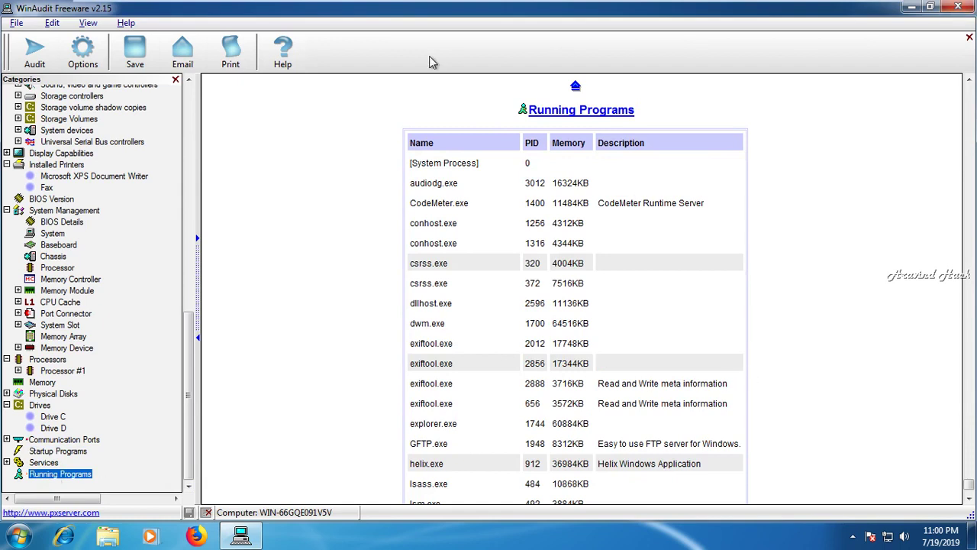
Save the audit report to the Desktop as the HTML web page WIN-66GQE091V5V and exit WinAudit
{"action": "left_click", "coordinate": [959, 7]}
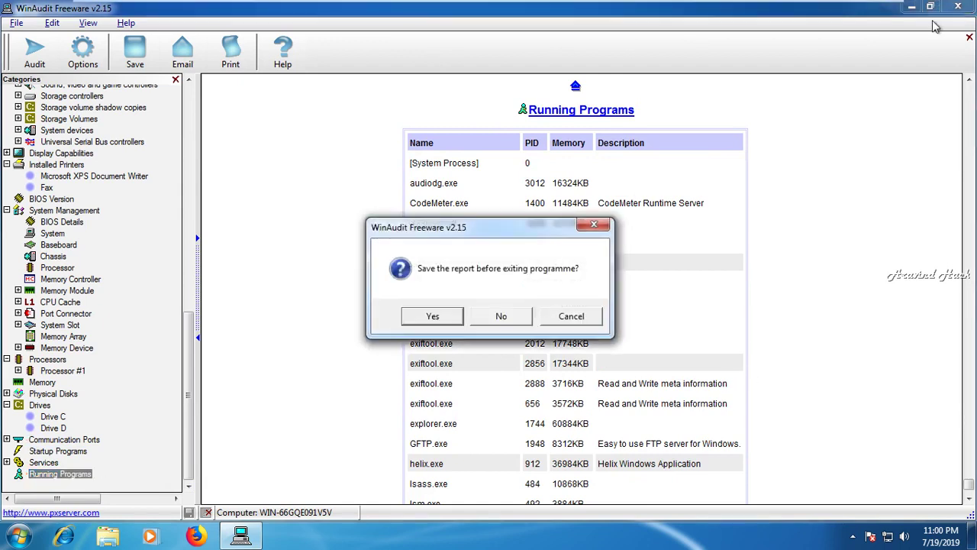
{"action": "left_click", "coordinate": [451, 316]}
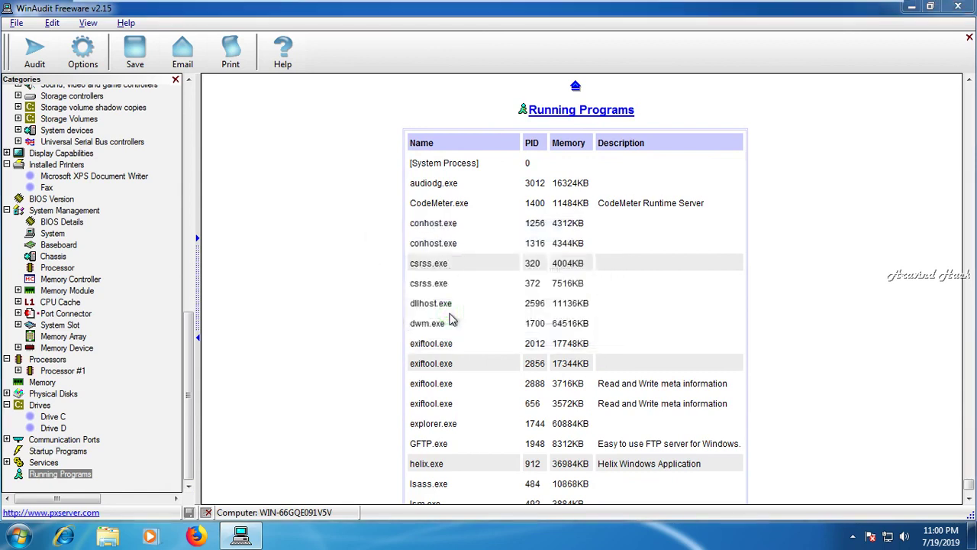
{"action": "left_click", "coordinate": [44, 129]}
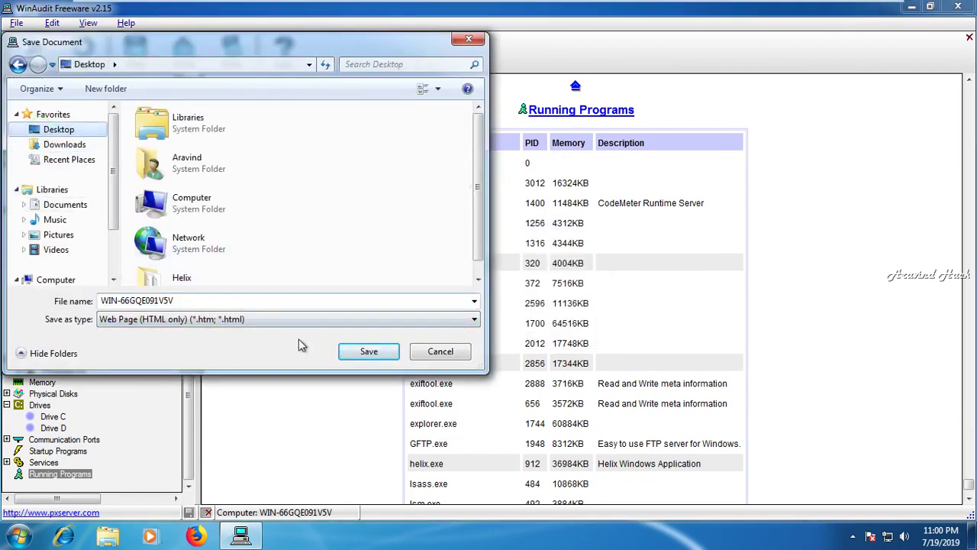
{"action": "left_click", "coordinate": [359, 351]}
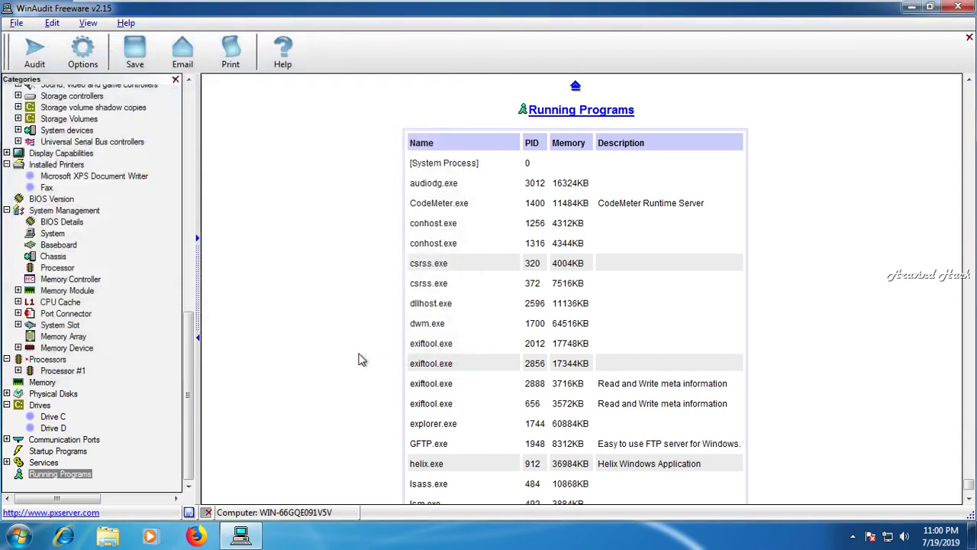
{"action": "left_click", "coordinate": [957, 6]}
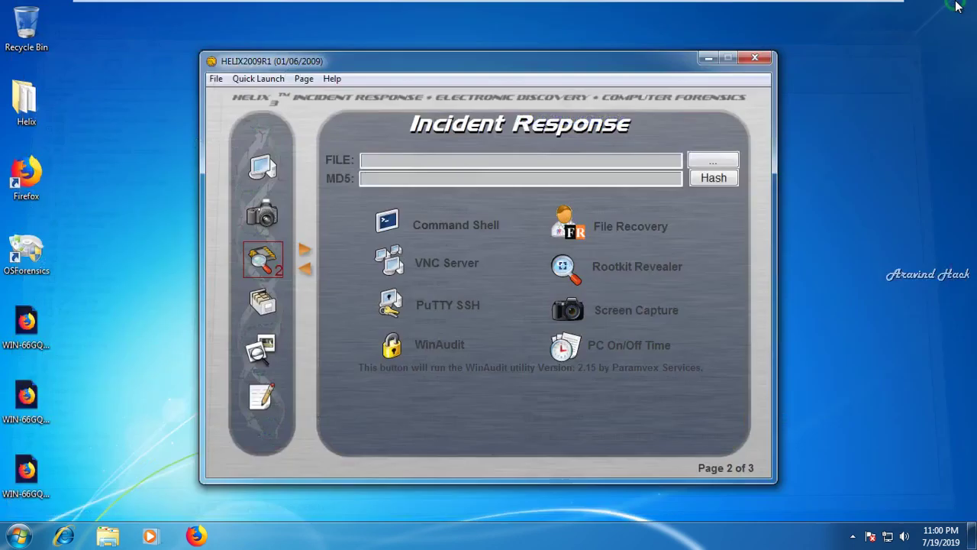
Open the saved WIN-66GQE091V5V.html report from the desktop in Firefox and read through its open port and hardware device sections
{"action": "double_click", "coordinate": [34, 329]}
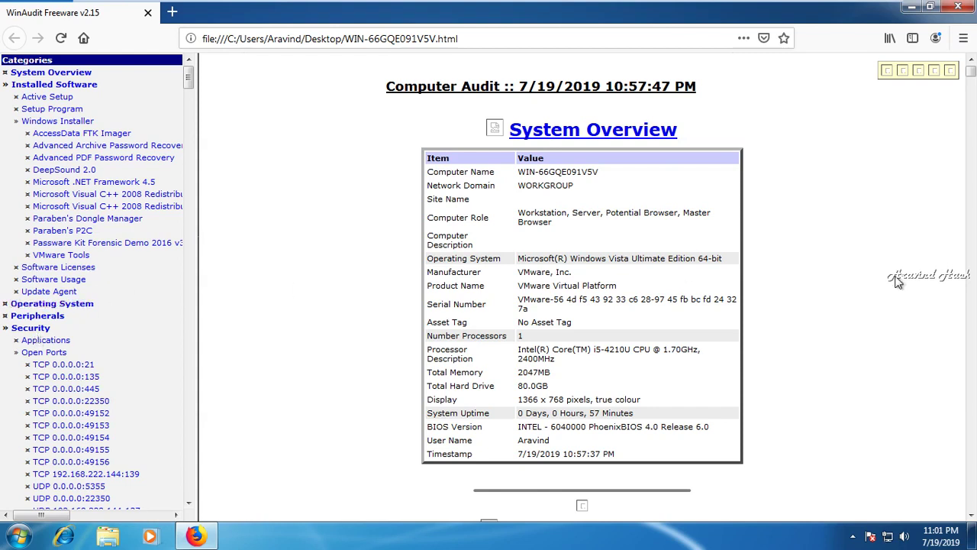
{"action": "scroll", "coordinate": [974, 277], "scroll_direction": "down", "scroll_amount": 20}
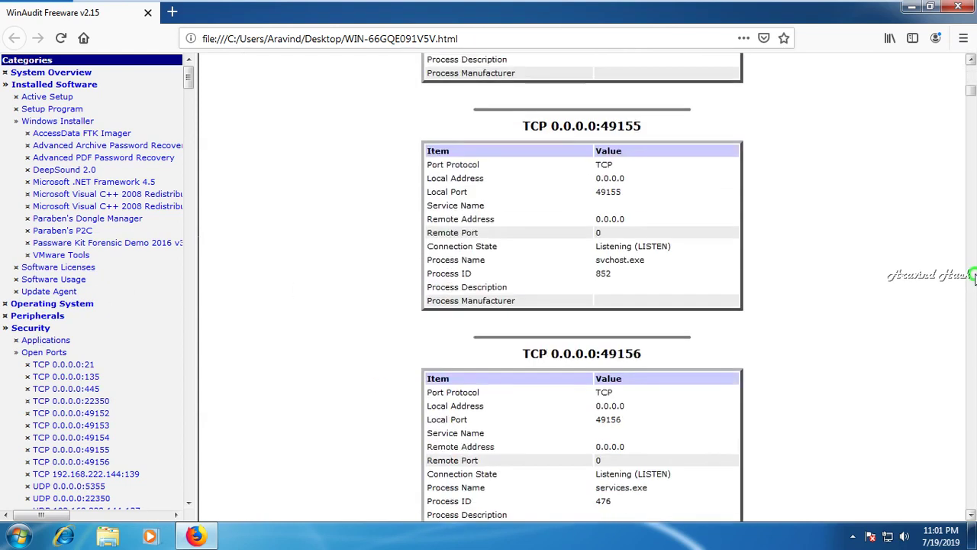
{"action": "scroll", "coordinate": [974, 277], "scroll_direction": "down", "scroll_amount": 20}
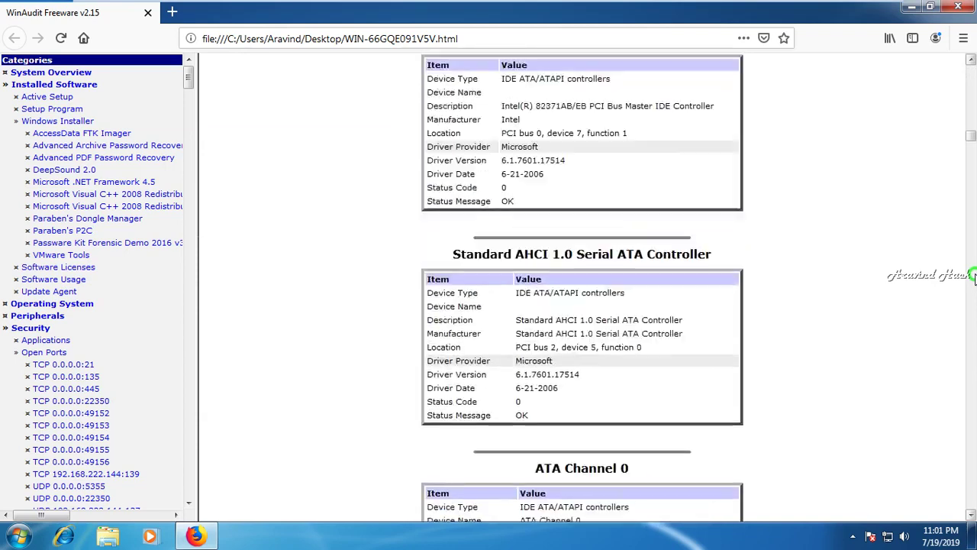
{"action": "scroll", "coordinate": [974, 277], "scroll_direction": "down", "scroll_amount": 20}
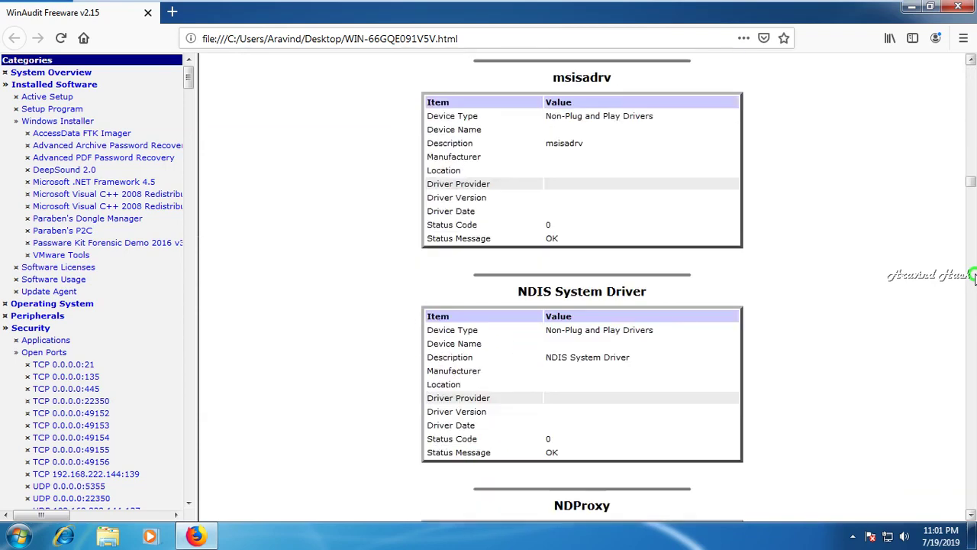
Finish reading the report's device entries, close it, and return to the first Incident Response page in Helix
{"action": "scroll", "coordinate": [974, 276], "scroll_direction": "down", "scroll_amount": 20}
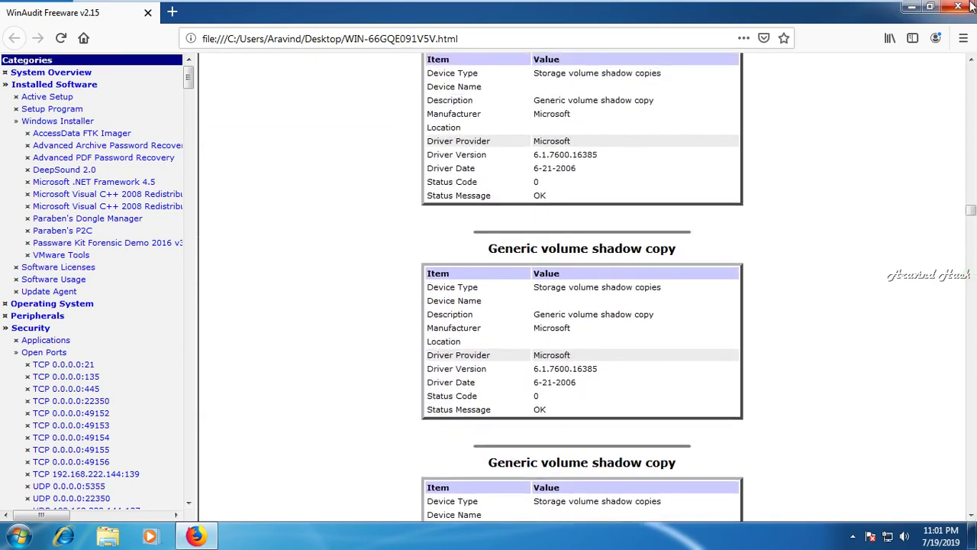
{"action": "left_click", "coordinate": [970, 6]}
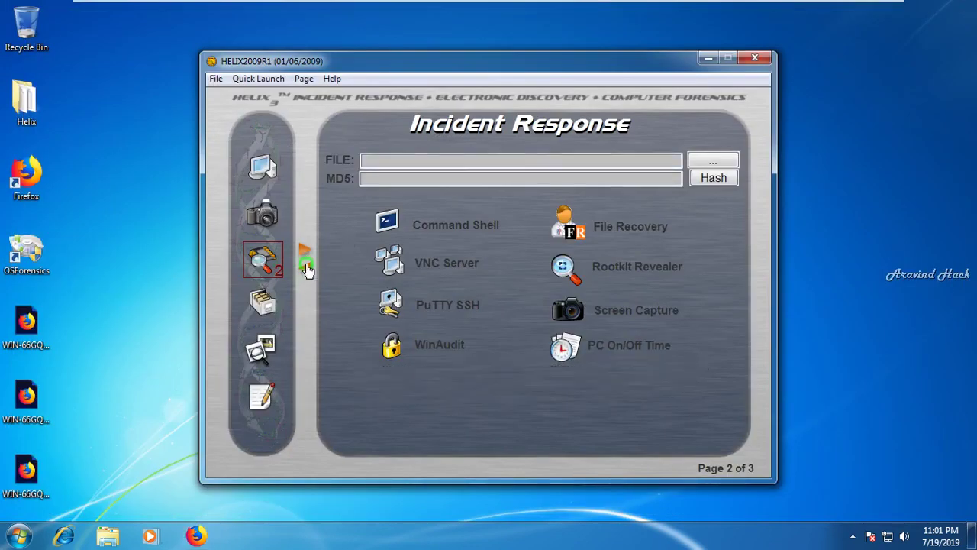
{"action": "left_click", "coordinate": [307, 268]}
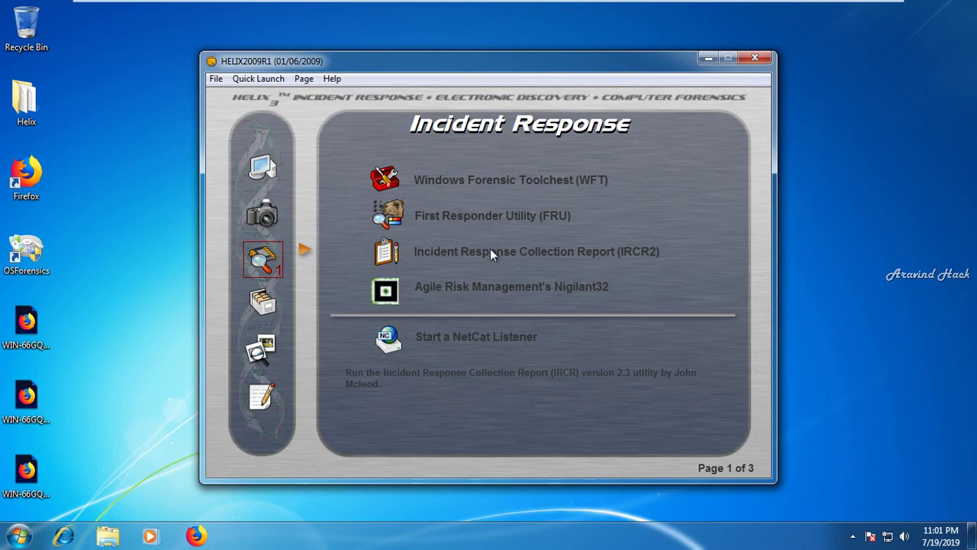
Run the First Responder Utility (FRU) with the FSP at IP address 192.168.1.2 and port 7070
{"action": "left_click", "coordinate": [390, 221]}
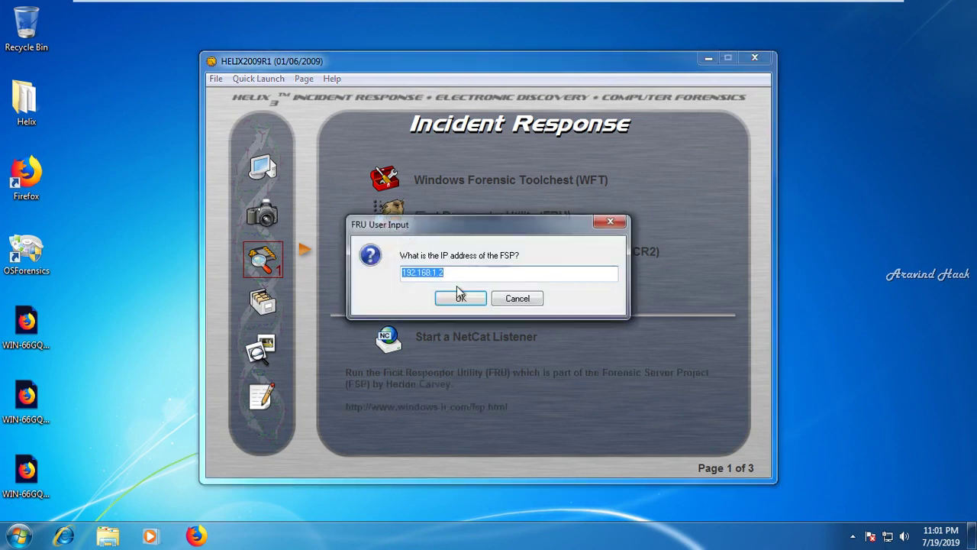
{"action": "left_click", "coordinate": [462, 298]}
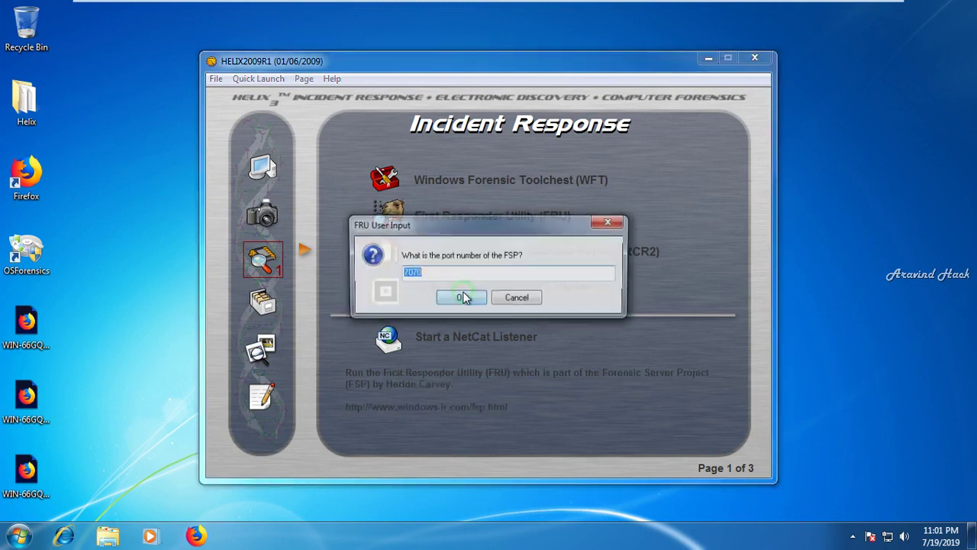
{"action": "left_click", "coordinate": [462, 298]}
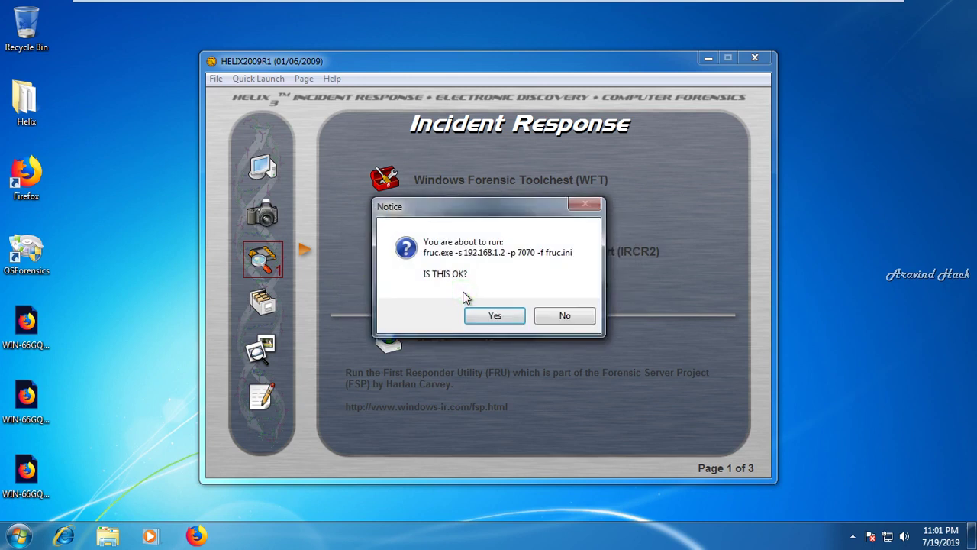
{"action": "left_click", "coordinate": [498, 315]}
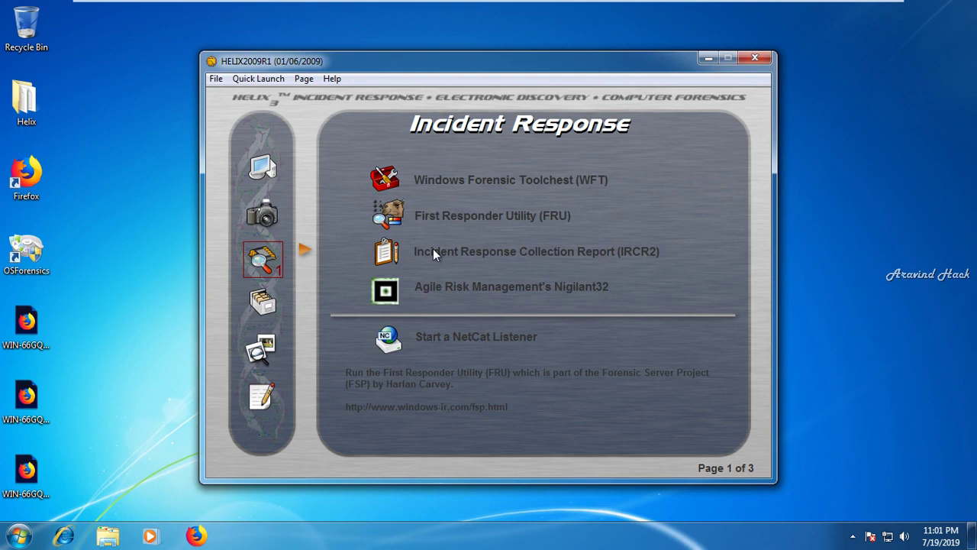
Run the Incident Response Collection Report (IRCR2) with the netcat listener at 192.168.1.2, port 8888
{"action": "left_click", "coordinate": [390, 258]}
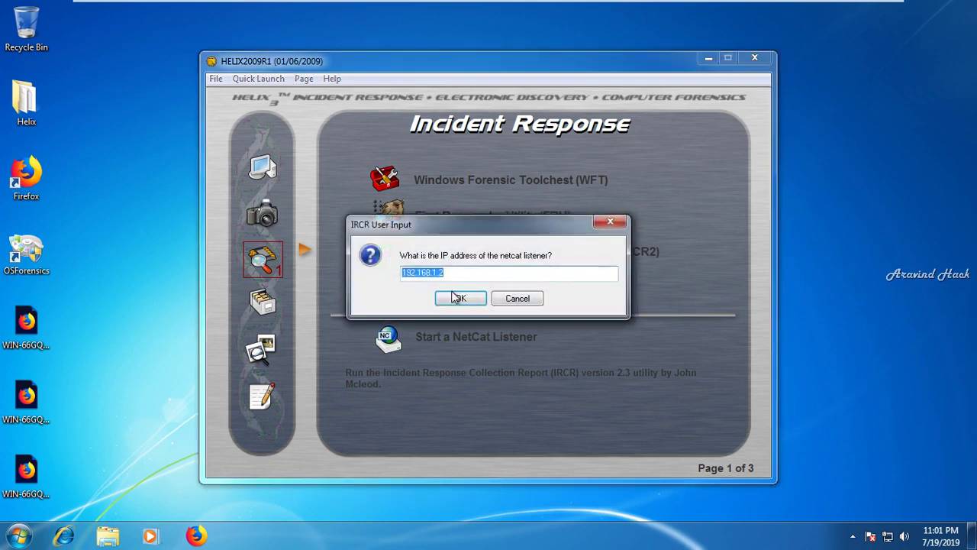
{"action": "left_click", "coordinate": [461, 299]}
{"action": "left_click", "coordinate": [464, 298]}
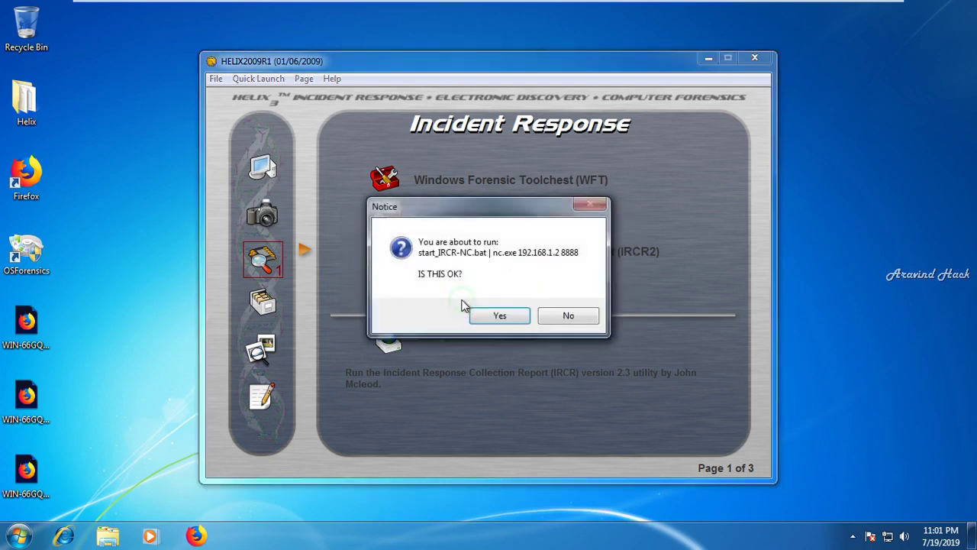
{"action": "left_click", "coordinate": [479, 315]}
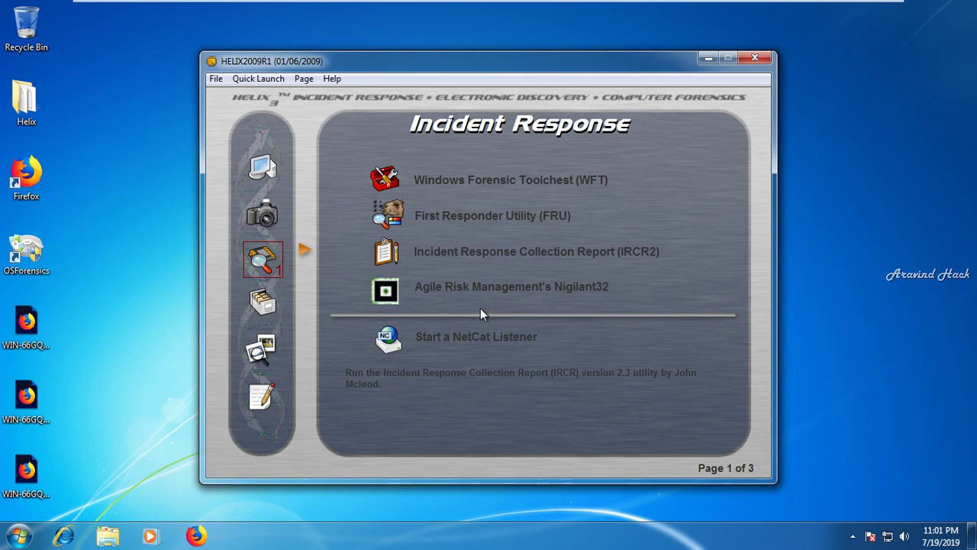
Launch Agile Risk Management's Nigilant32 from the Incident Response page and get past its splash screen
{"action": "left_click", "coordinate": [388, 300]}
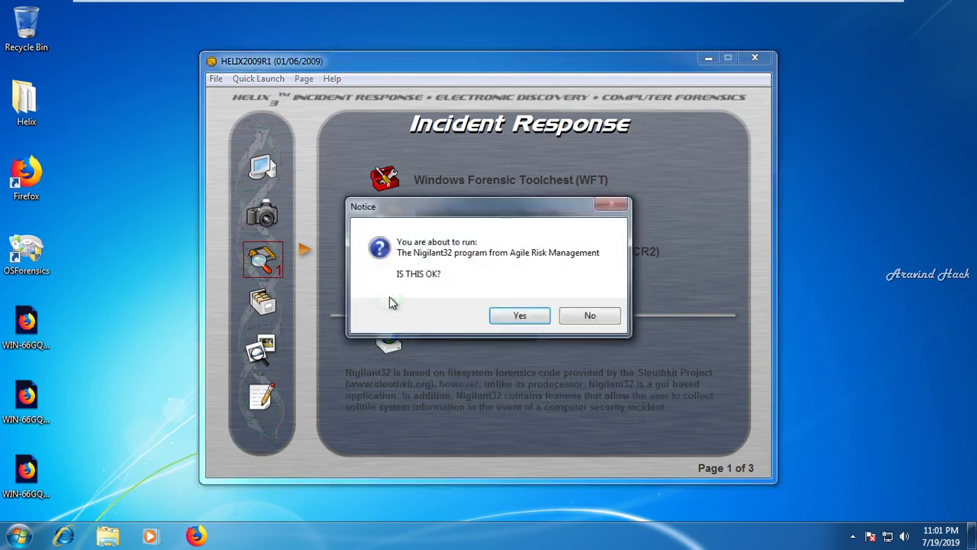
{"action": "left_click", "coordinate": [498, 318]}
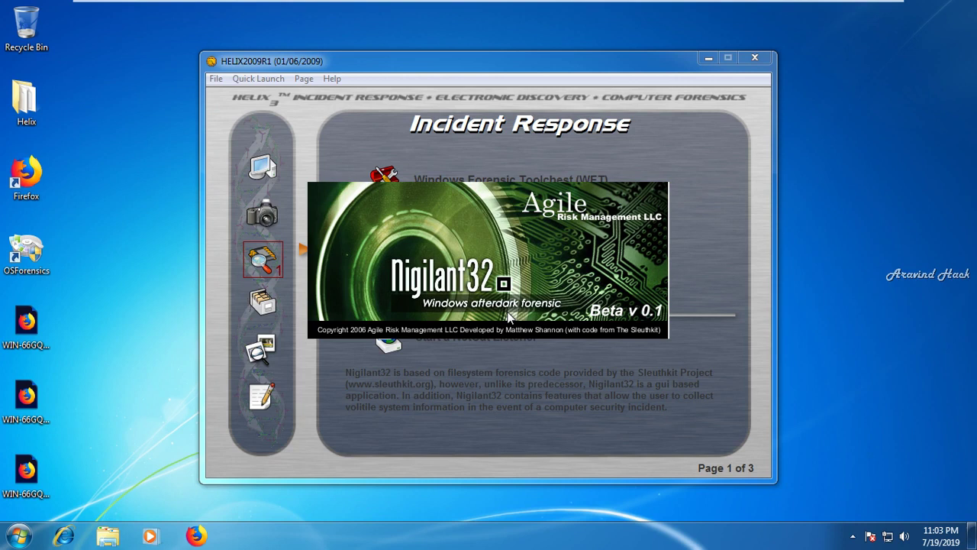
{"action": "left_click", "coordinate": [622, 62]}
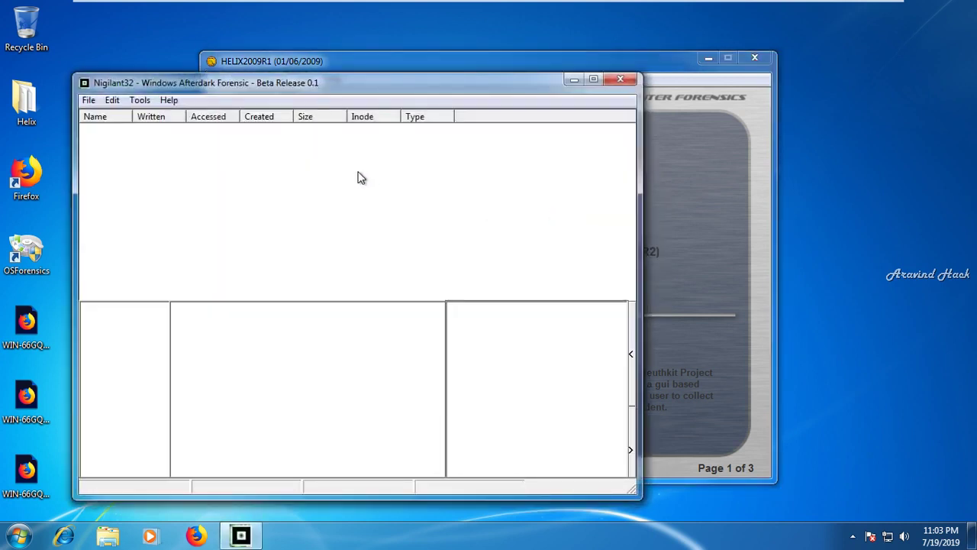
Load Partition 1 of PhysicalDrive0 as a disk preview in Nigilant32
{"action": "left_click", "coordinate": [90, 103]}
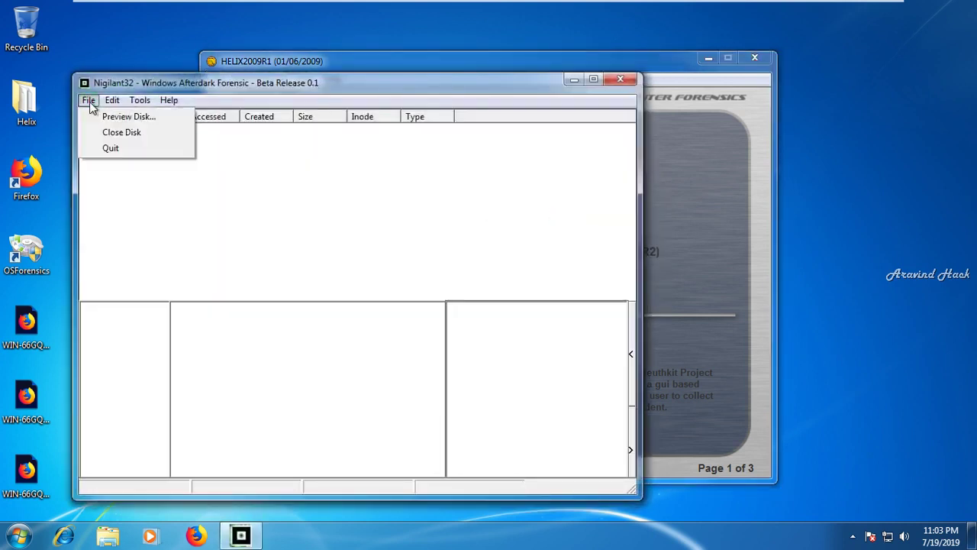
{"action": "left_click", "coordinate": [107, 120]}
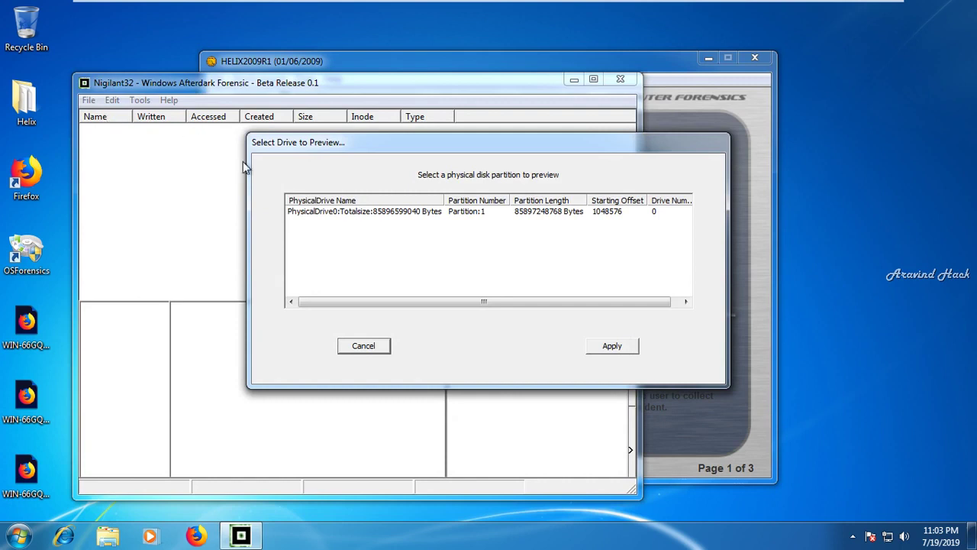
{"action": "left_click", "coordinate": [316, 212]}
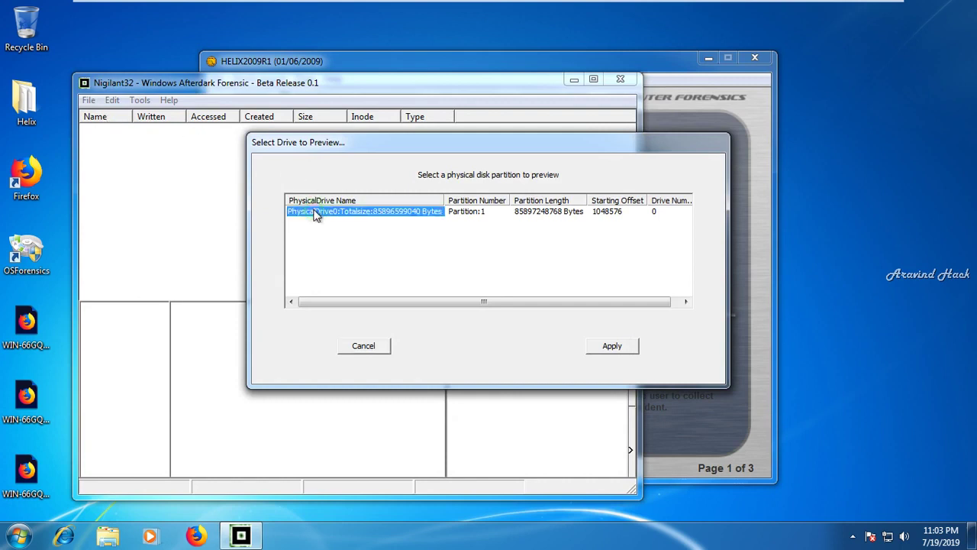
{"action": "left_click", "coordinate": [612, 347]}
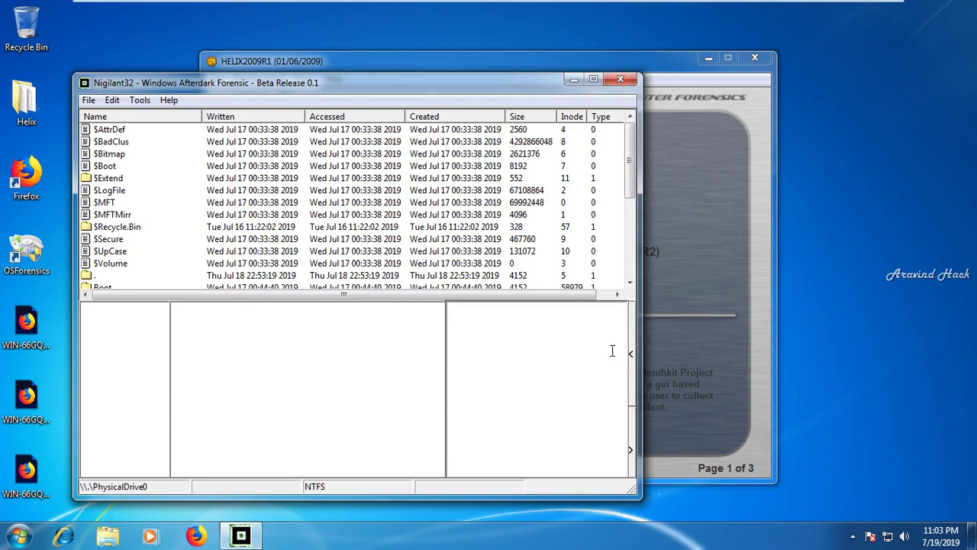
Maximize Nigilant32, examine the hex contents of bootmgr and the remaining files and folders on the drive, and close the program
{"action": "left_click", "coordinate": [593, 79]}
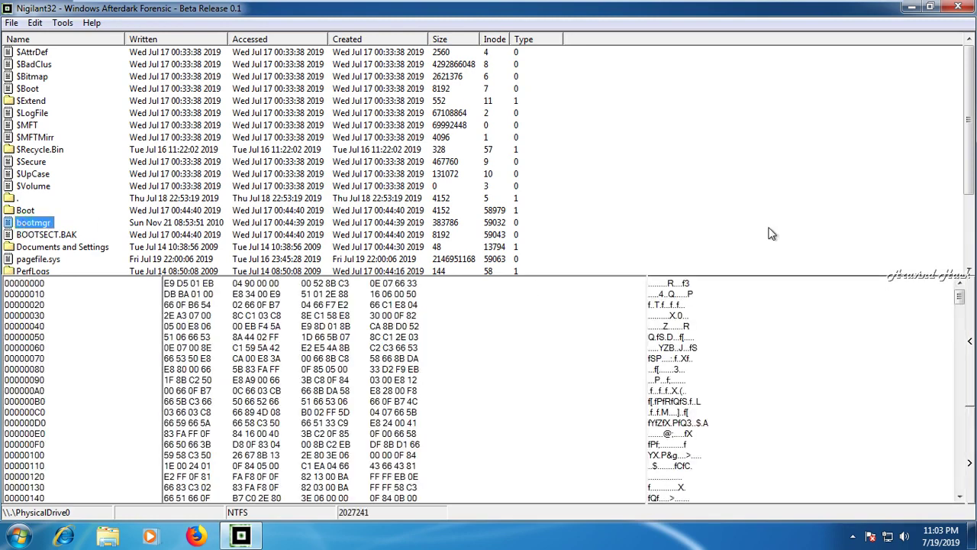
{"action": "left_click", "coordinate": [973, 151]}
{"action": "left_click_drag", "start_coordinate": [972, 151], "coordinate": [971, 221]}
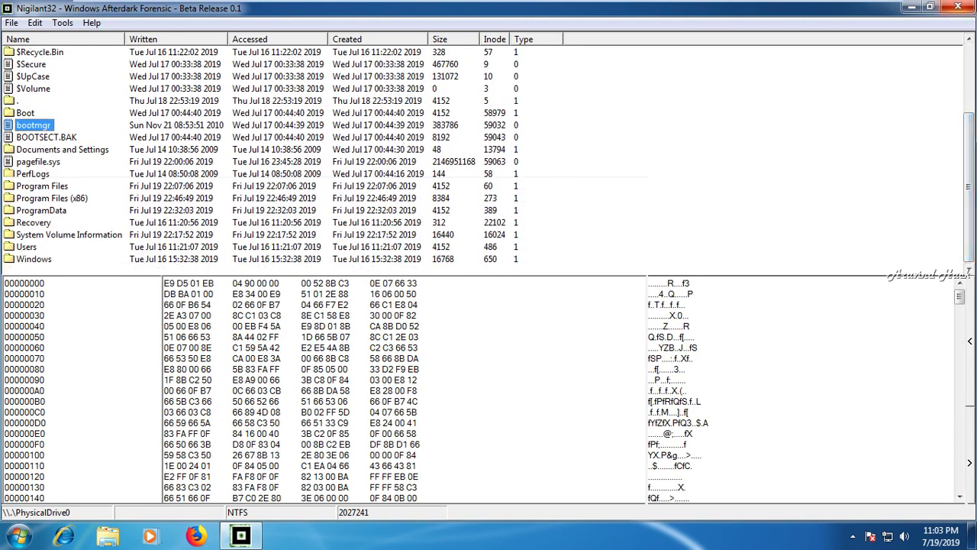
{"action": "left_click", "coordinate": [958, 7]}
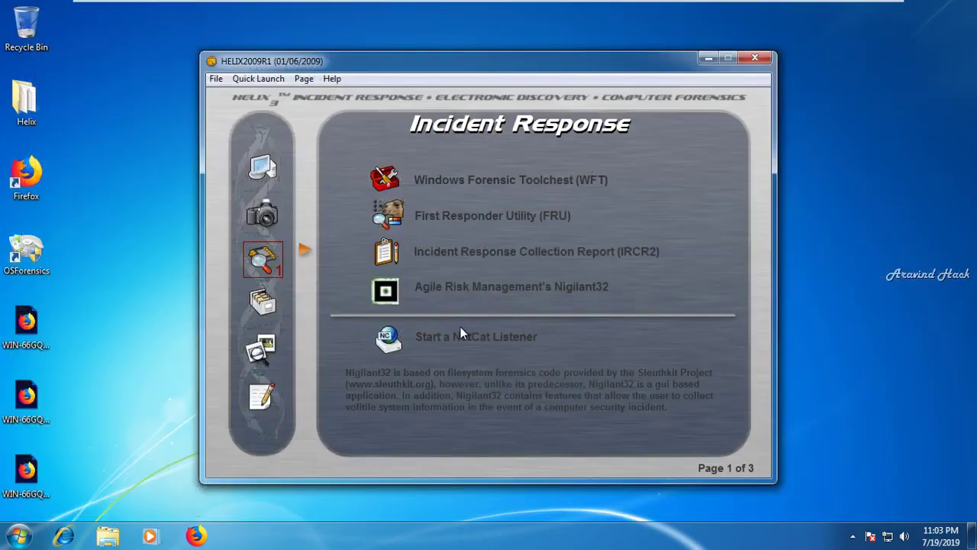
Open the Browse Contents page and expand the C:\ drive to view its PerfLogs and Program Files folders
{"action": "left_click", "coordinate": [263, 304]}
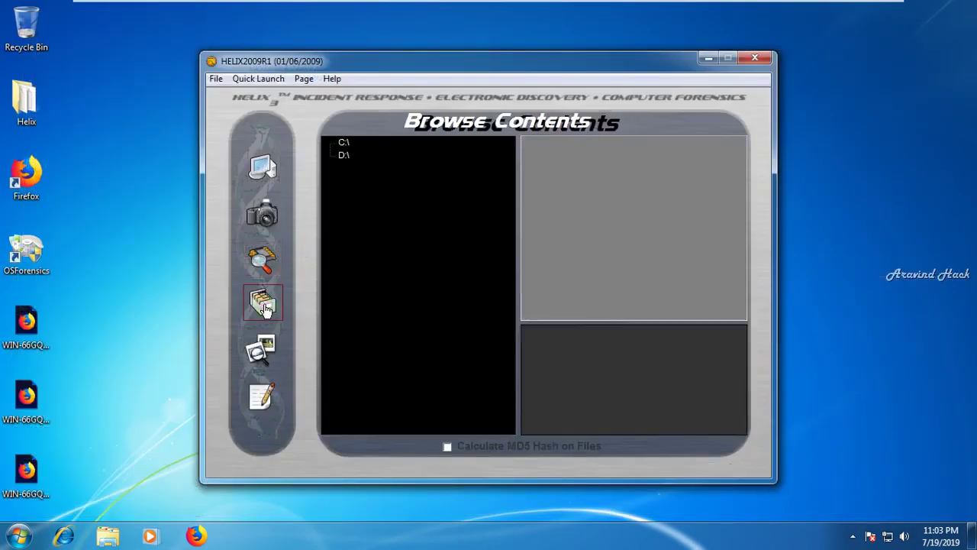
{"action": "left_click", "coordinate": [343, 143]}
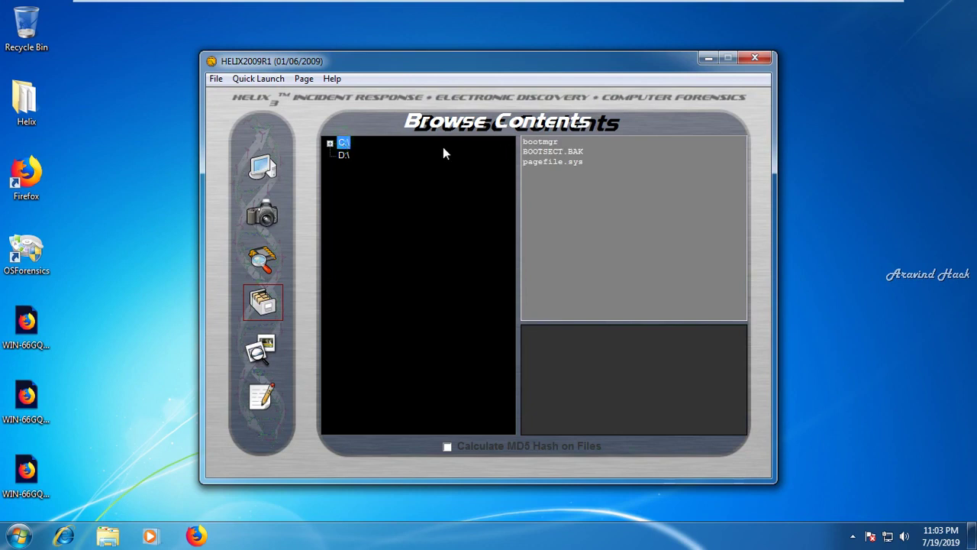
{"action": "left_click", "coordinate": [329, 144]}
{"action": "left_click", "coordinate": [370, 194]}
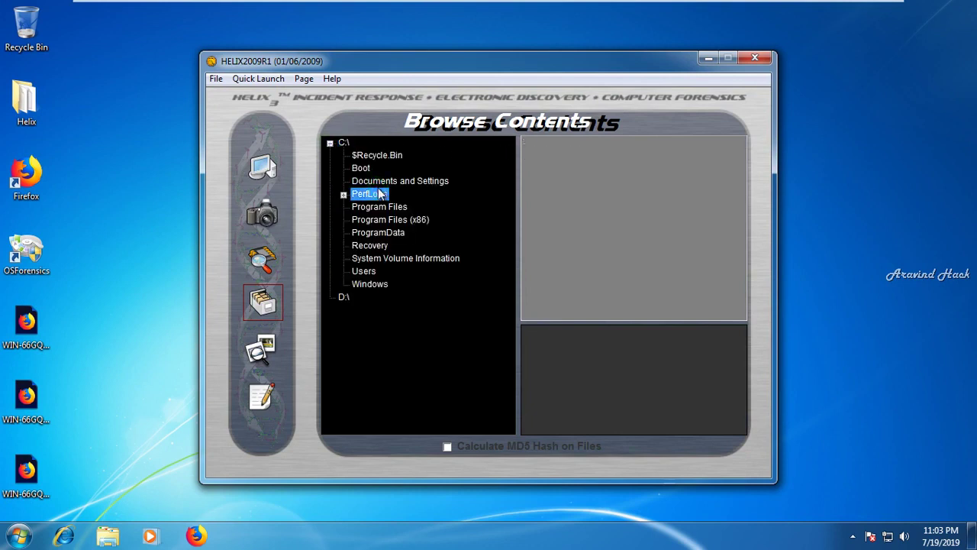
{"action": "left_click", "coordinate": [388, 207]}
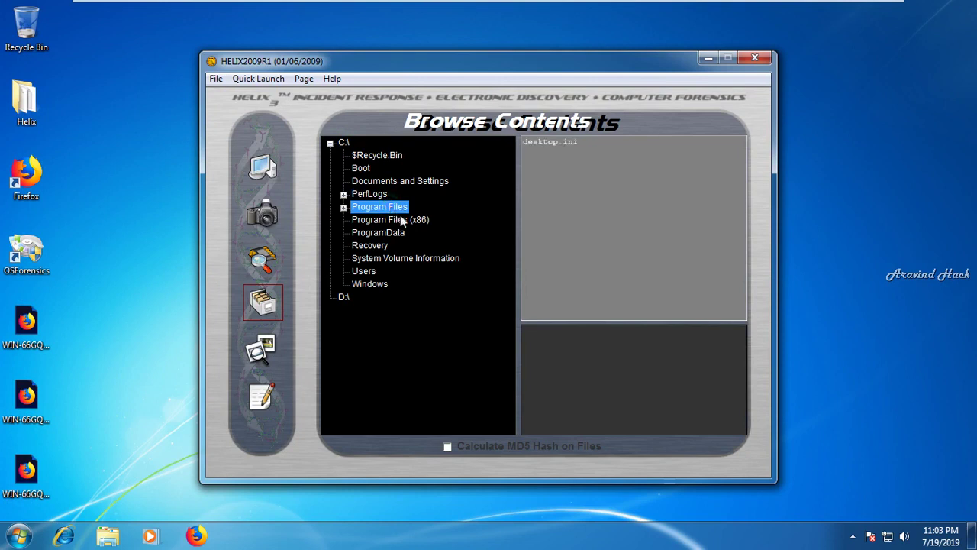
Expand Program Files (x86) and its Event Log Explorer folder, and view the file details of readme.txt
{"action": "left_click", "coordinate": [408, 218]}
{"action": "double_click", "coordinate": [408, 218]}
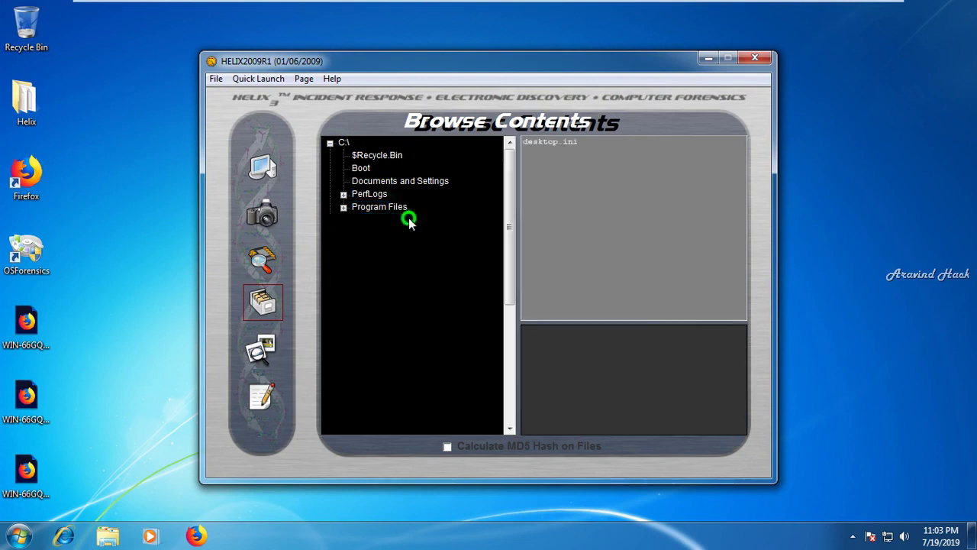
{"action": "double_click", "coordinate": [408, 219]}
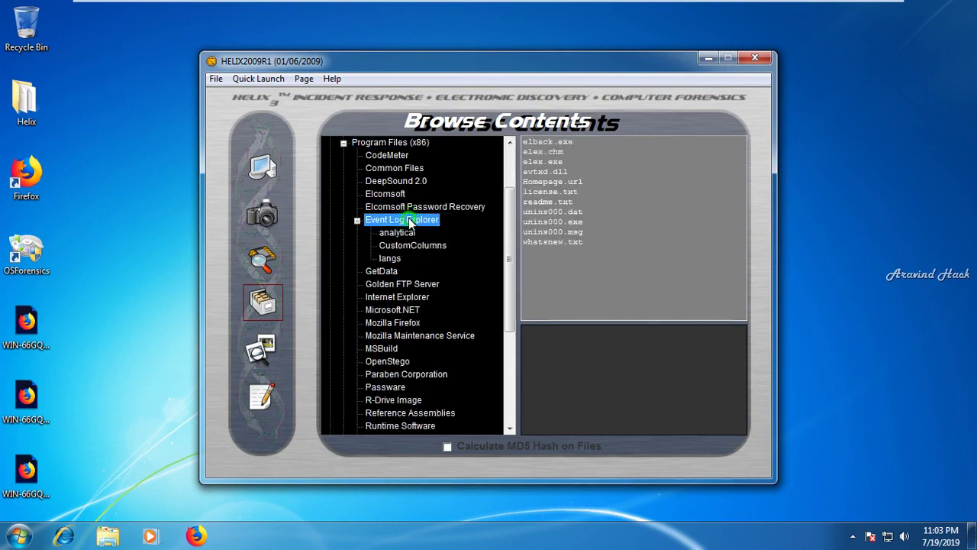
{"action": "left_click", "coordinate": [542, 210]}
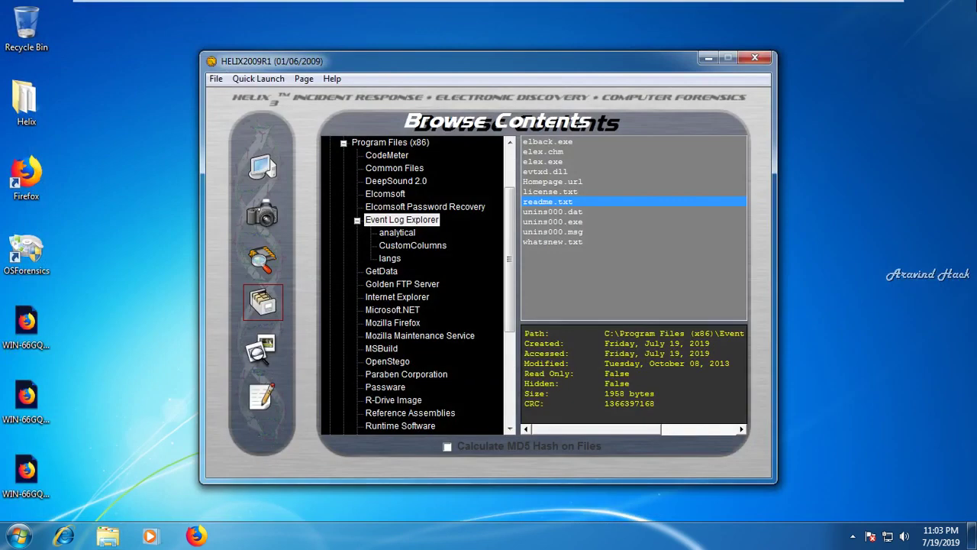
Check the CustomColumns folder and view the details of the api-ms-win-crt-filesystem DLL in the Mozilla Firefox folder
{"action": "left_click", "coordinate": [418, 241]}
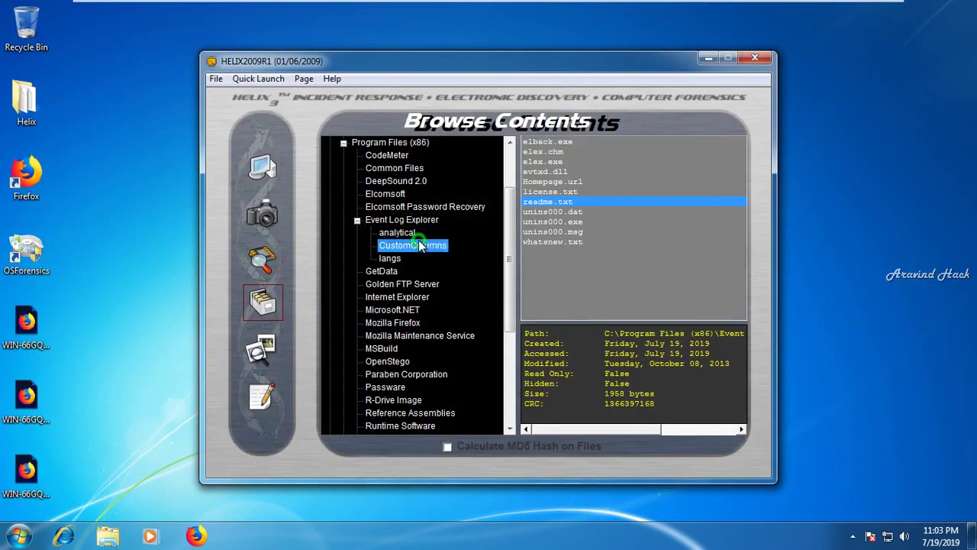
{"action": "left_click", "coordinate": [420, 322]}
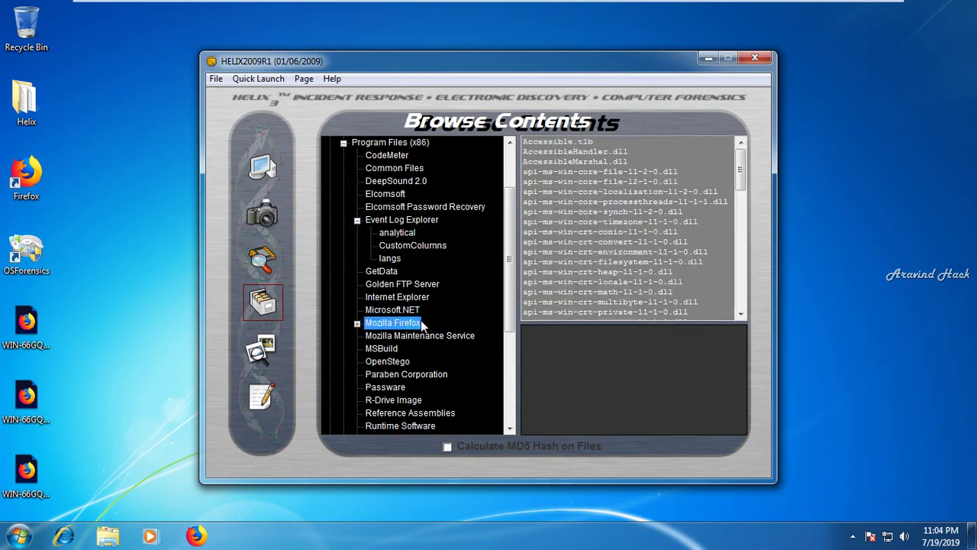
{"action": "left_click", "coordinate": [597, 263]}
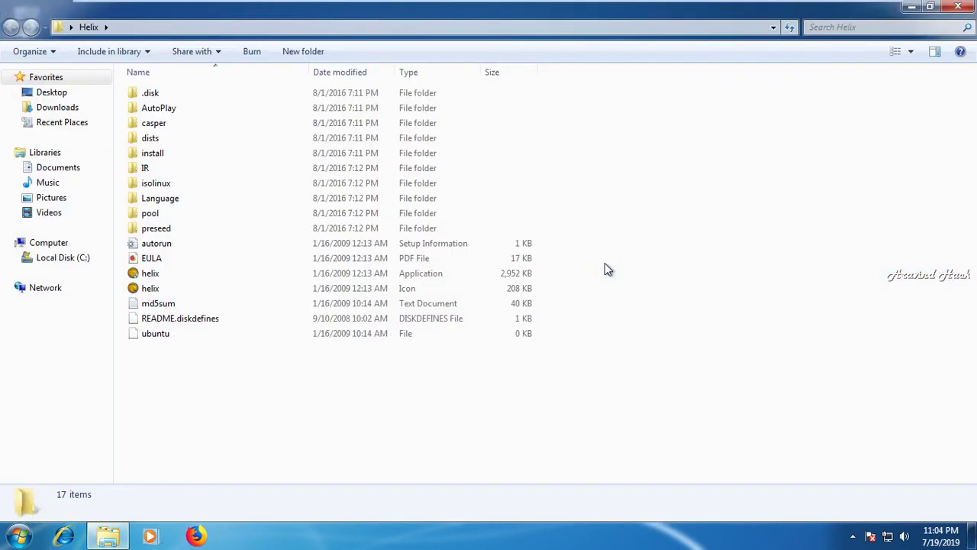
Close the Helix folder window and open the Scan For Pictures page
{"action": "left_click", "coordinate": [958, 6]}
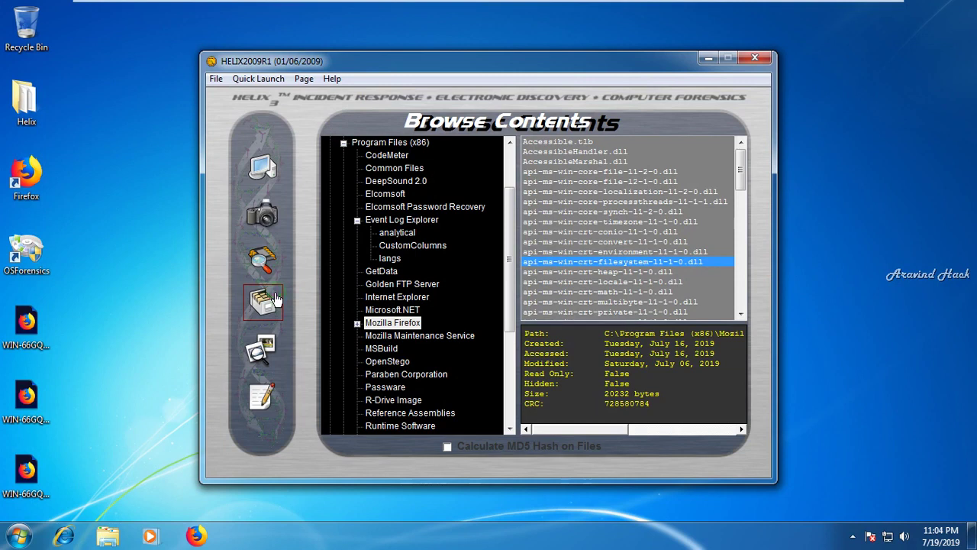
{"action": "left_click", "coordinate": [273, 349]}
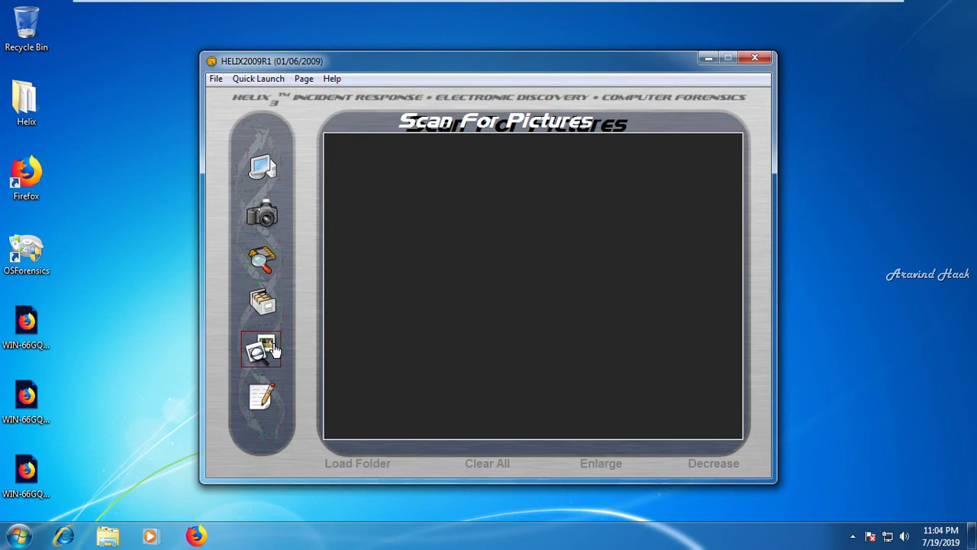
Refresh the desktop and permanently delete the three WIN-66GQ… HTML files from it
{"action": "right_click", "coordinate": [939, 131]}
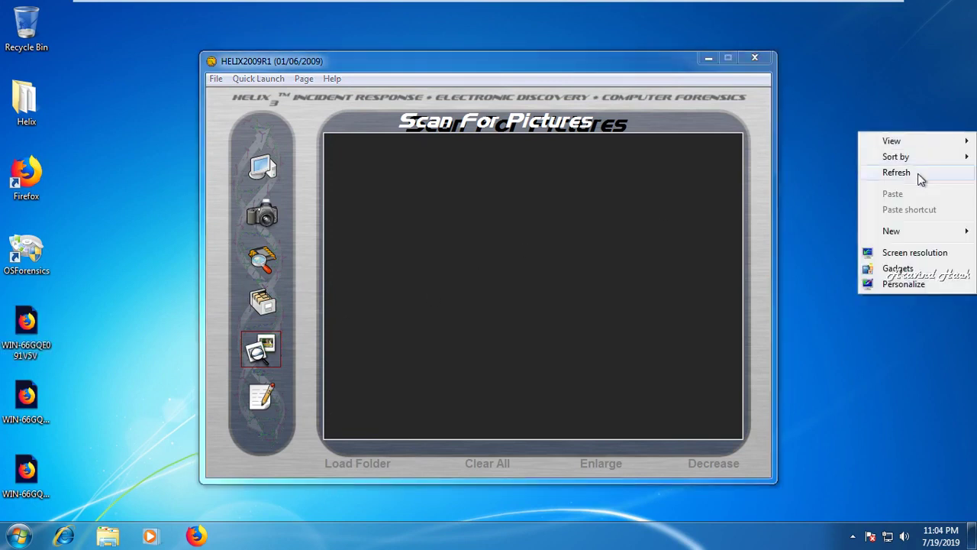
{"action": "left_click", "coordinate": [909, 175]}
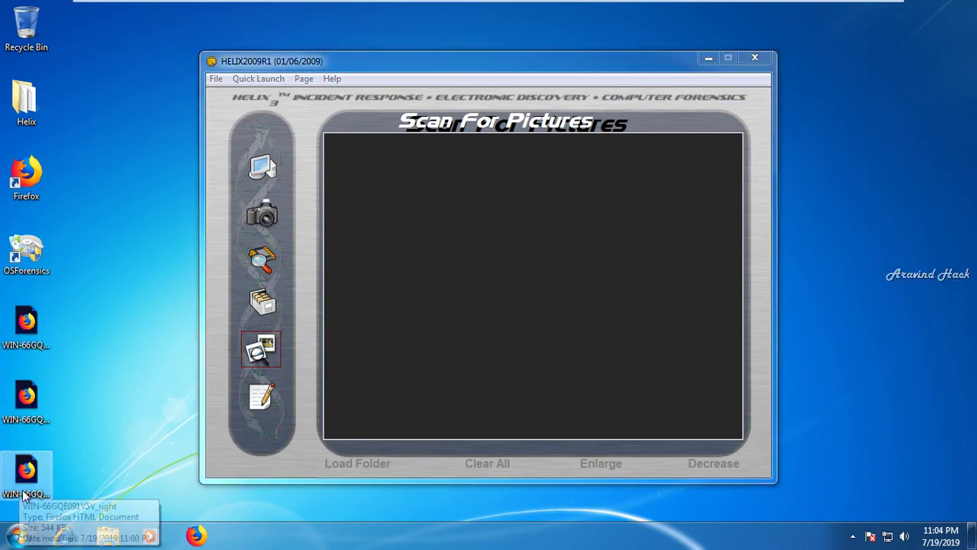
{"action": "left_click_drag", "start_coordinate": [74, 481], "coordinate": [2, 287]}
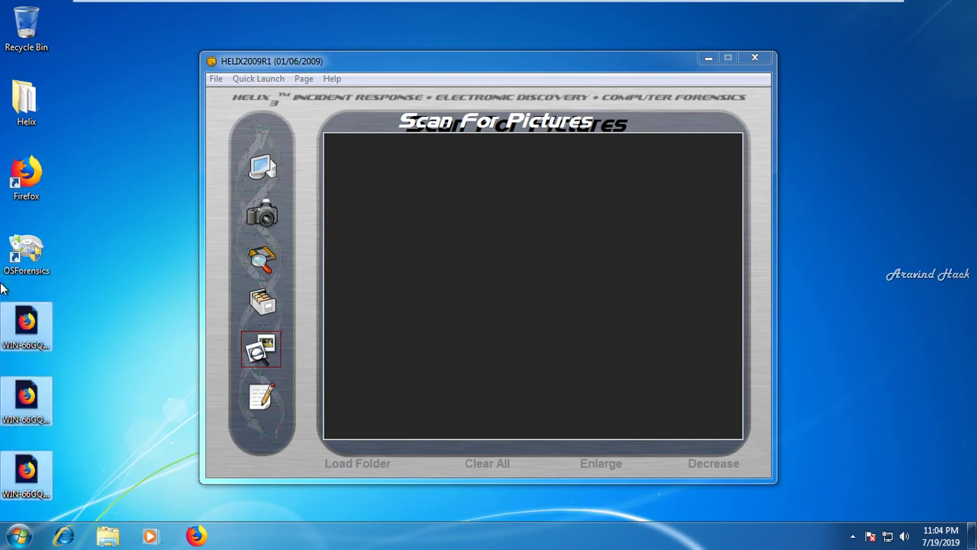
{"action": "key", "text": "shift+Delete"}
{"action": "key", "text": "Return"}
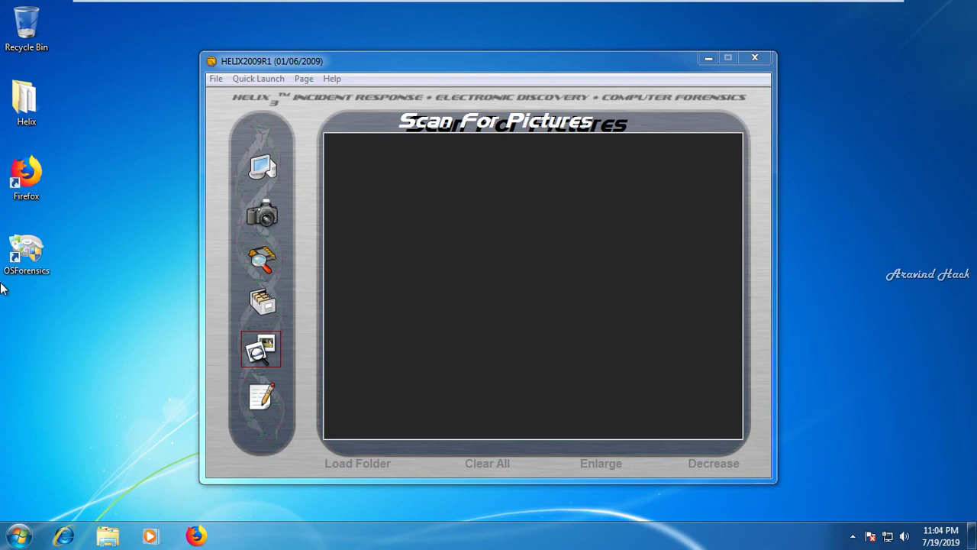
Load the My Pictures folder from the user's profile into Scan For Pictures and start locating its images
{"action": "left_click", "coordinate": [256, 350]}
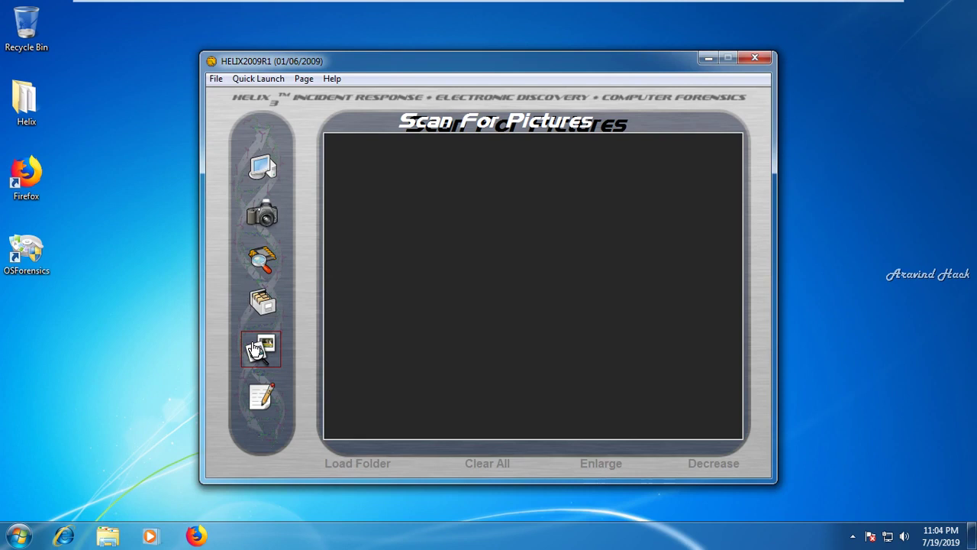
{"action": "left_click", "coordinate": [346, 461]}
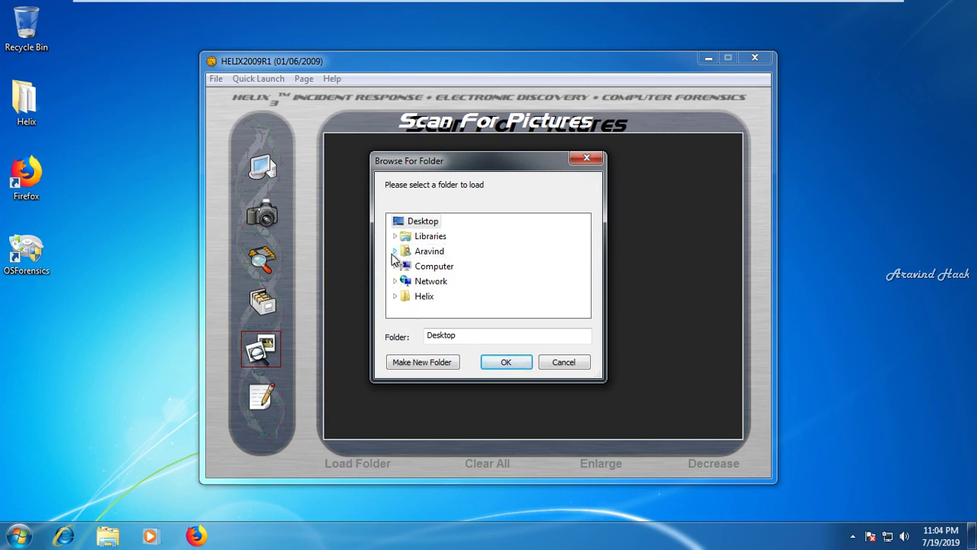
{"action": "left_click", "coordinate": [394, 253]}
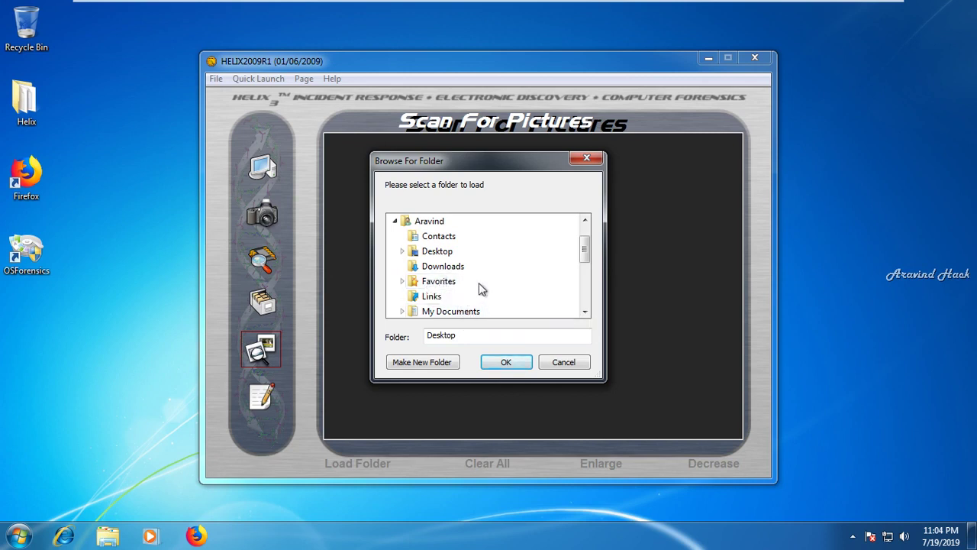
{"action": "left_click", "coordinate": [584, 311]}
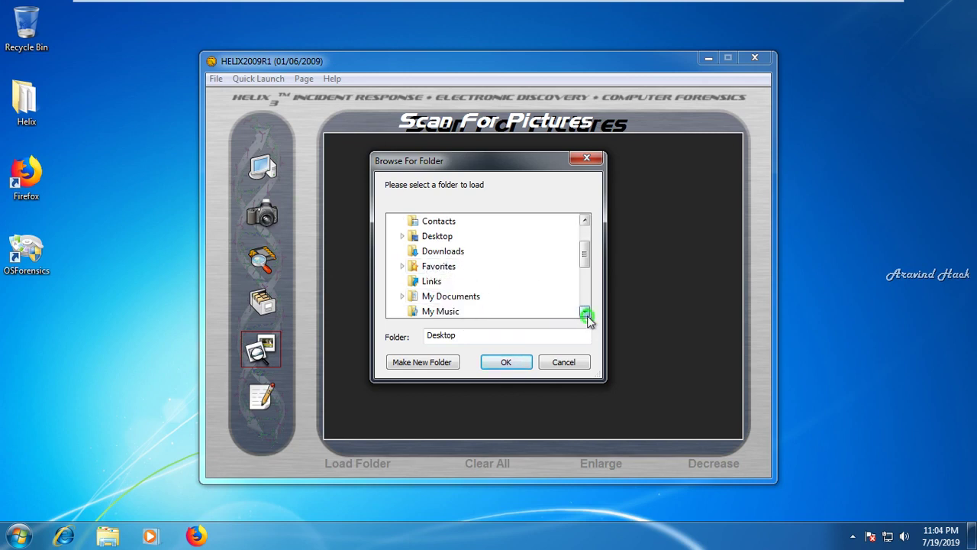
{"action": "left_click", "coordinate": [585, 313]}
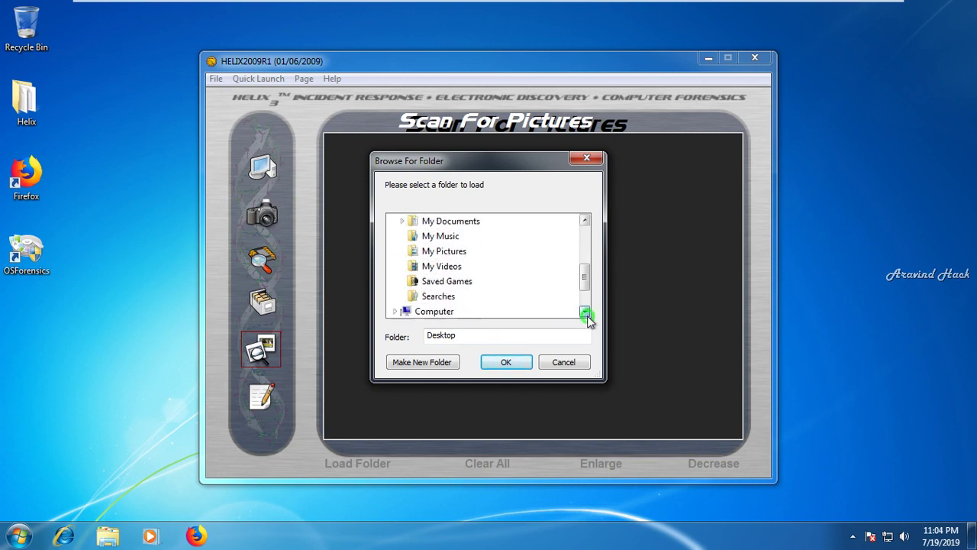
{"action": "left_click", "coordinate": [447, 253]}
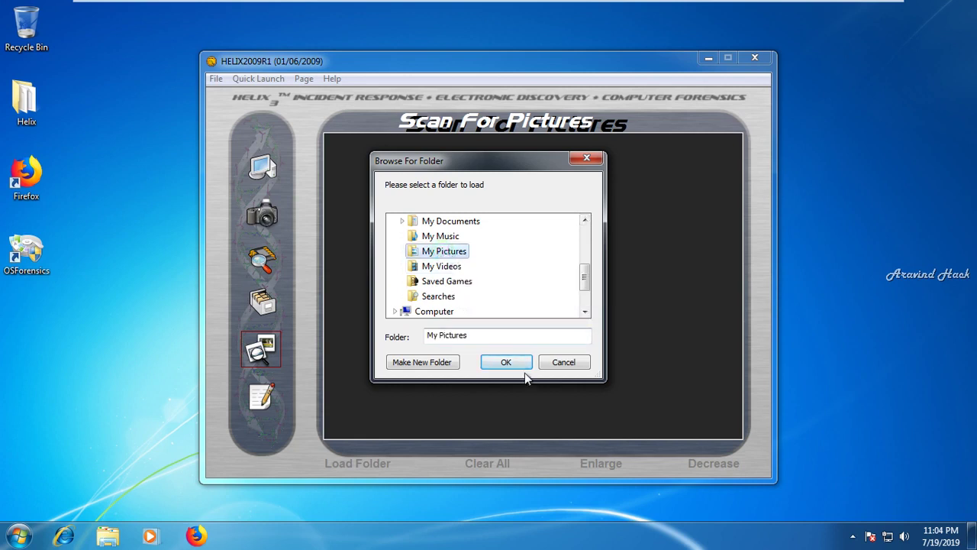
{"action": "left_click", "coordinate": [506, 363]}
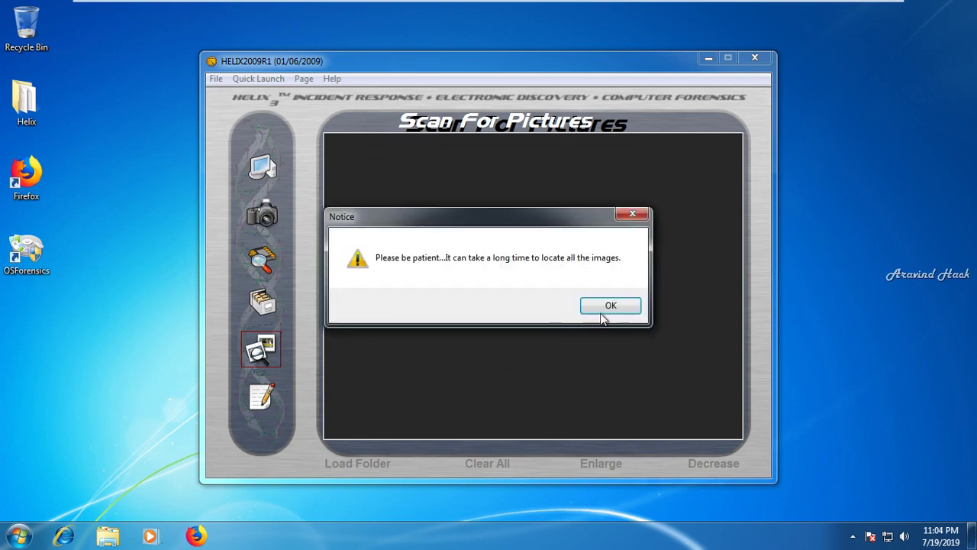
{"action": "left_click", "coordinate": [610, 308]}
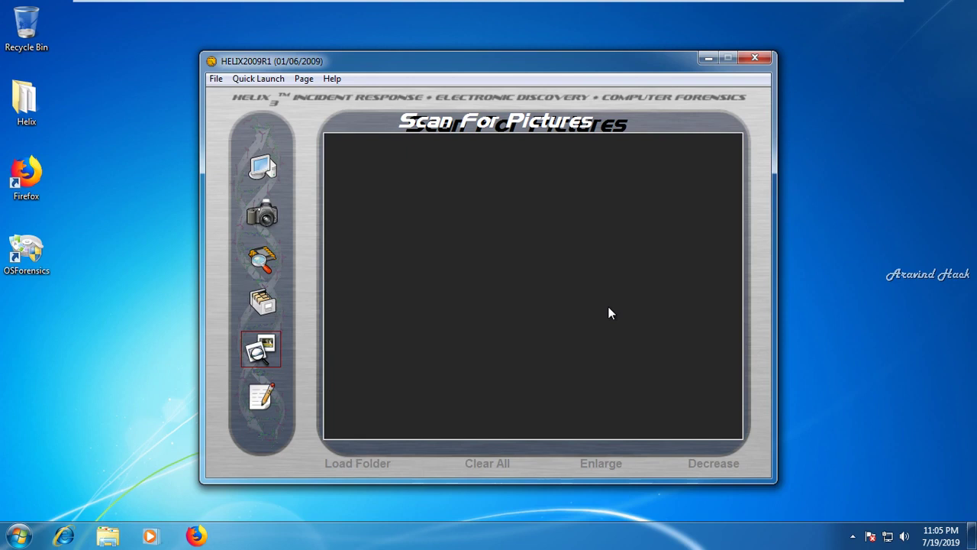
Open the Investigative Notes page and enter the investigator's name
{"action": "left_click", "coordinate": [262, 401]}
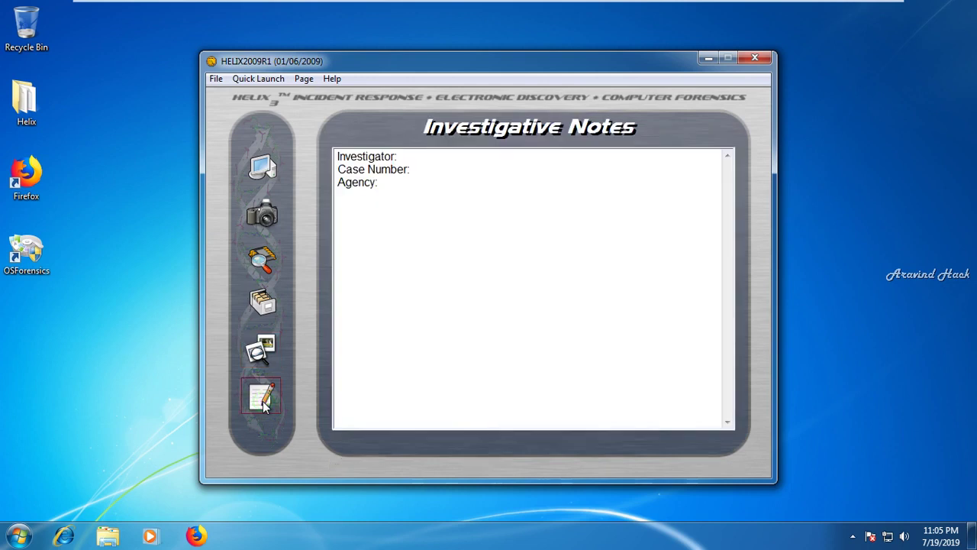
{"action": "left_click", "coordinate": [402, 157]}
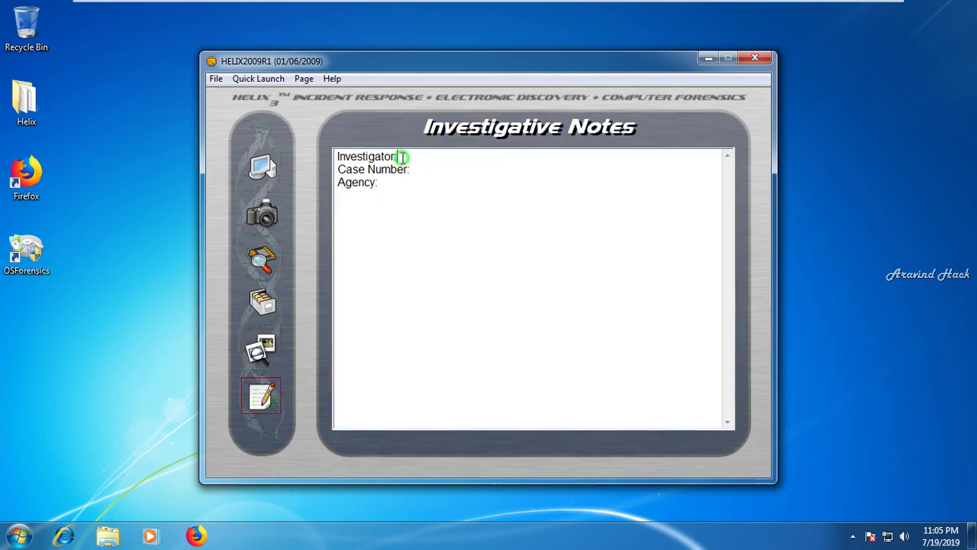
{"action": "type", "text": "ARAVIND"}
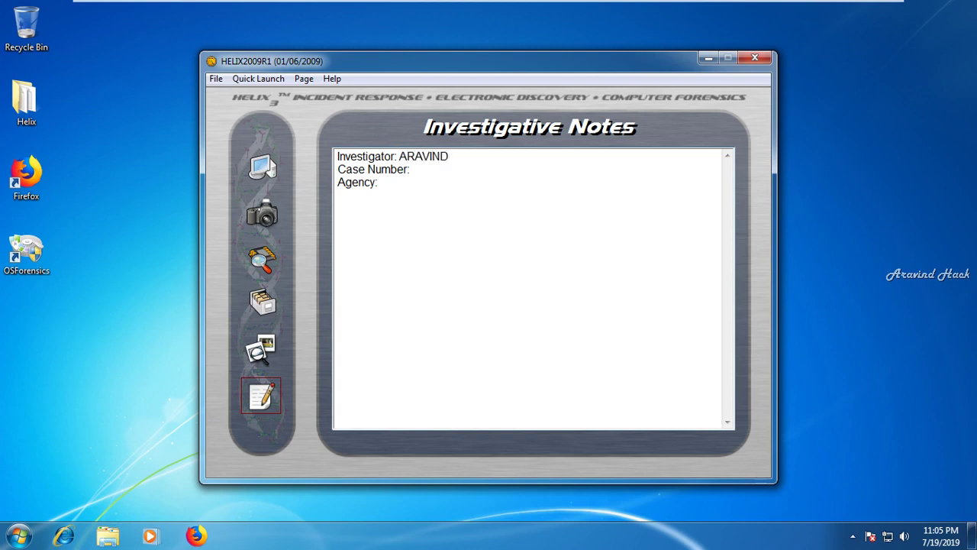
Review the Scan For Pictures, Browse Contents, Incident Response, Live Acquisition and System Information pages in turn
{"action": "left_click", "coordinate": [252, 351]}
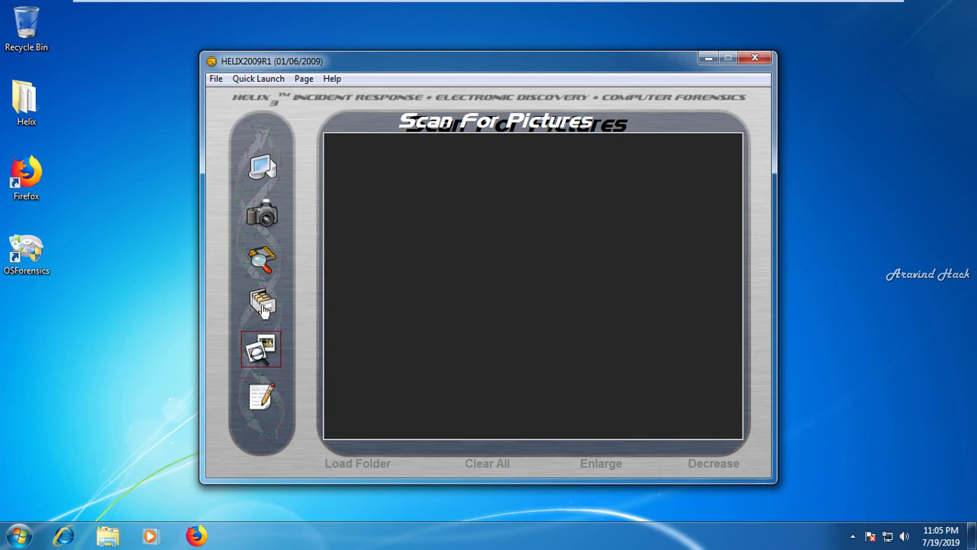
{"action": "left_click", "coordinate": [264, 310]}
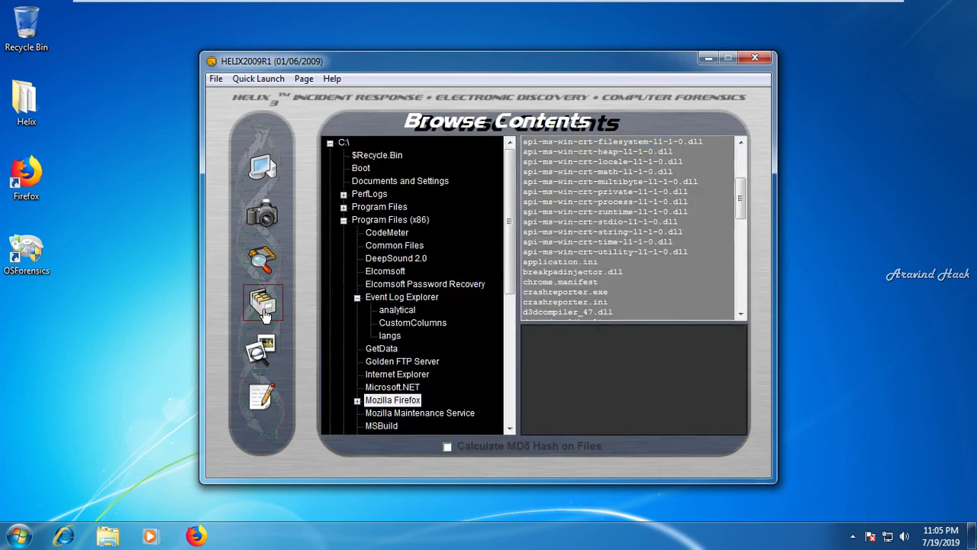
{"action": "left_click", "coordinate": [262, 269]}
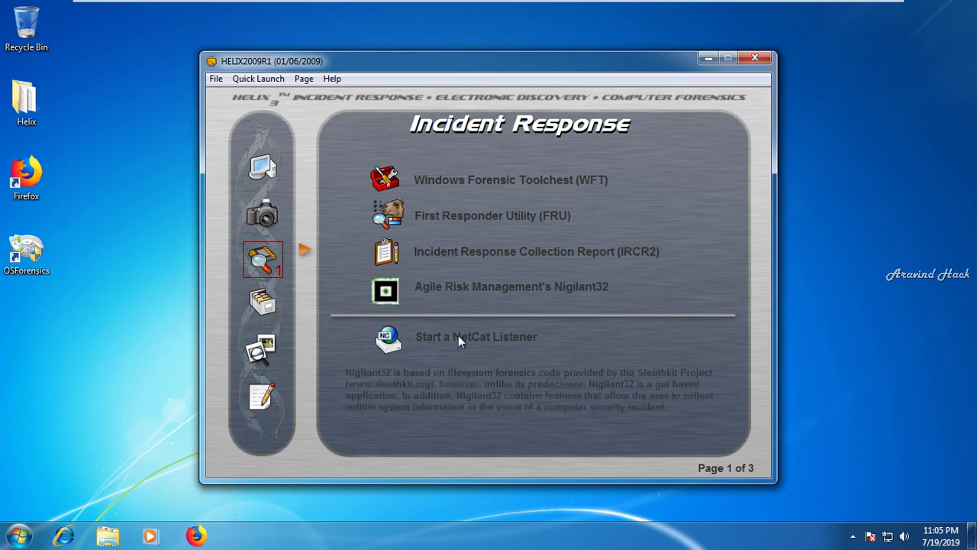
{"action": "left_click", "coordinate": [263, 222]}
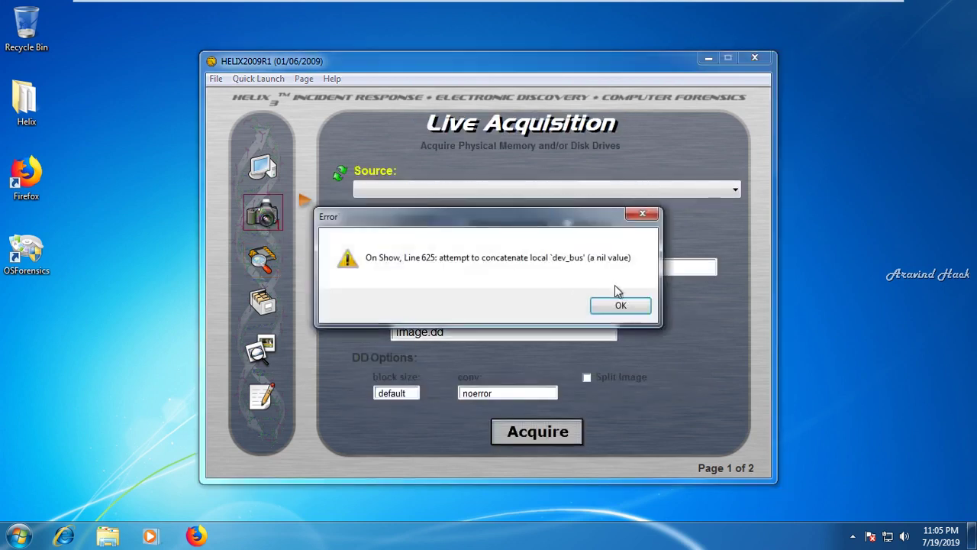
{"action": "left_click", "coordinate": [621, 302]}
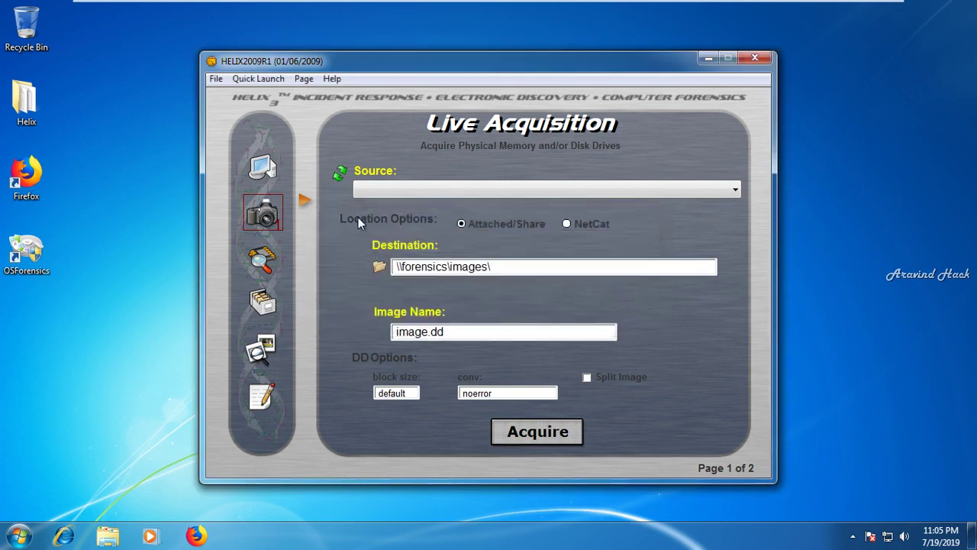
{"action": "left_click", "coordinate": [280, 172]}
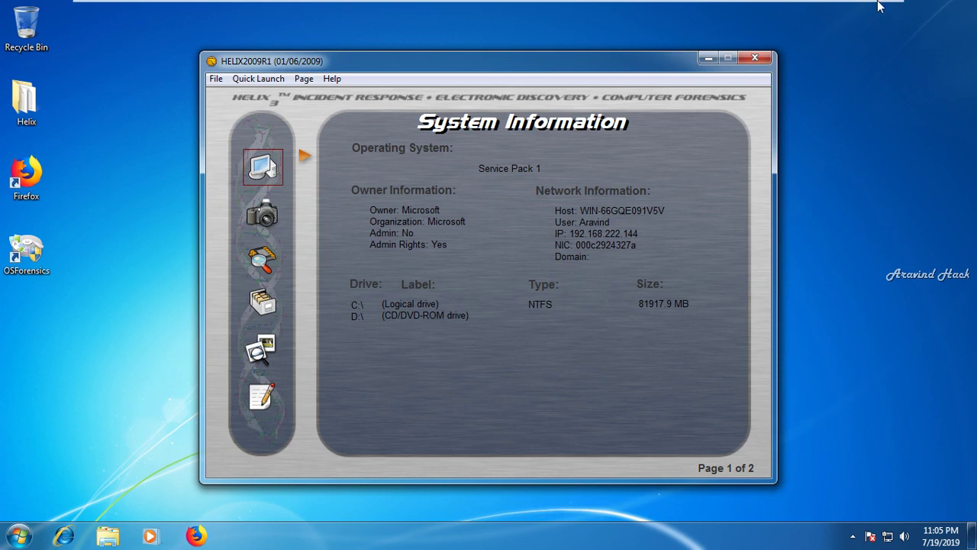
{"action": "mouse_move", "coordinate": [882, 6]}
{"action": "left_click", "coordinate": [851, 9]}
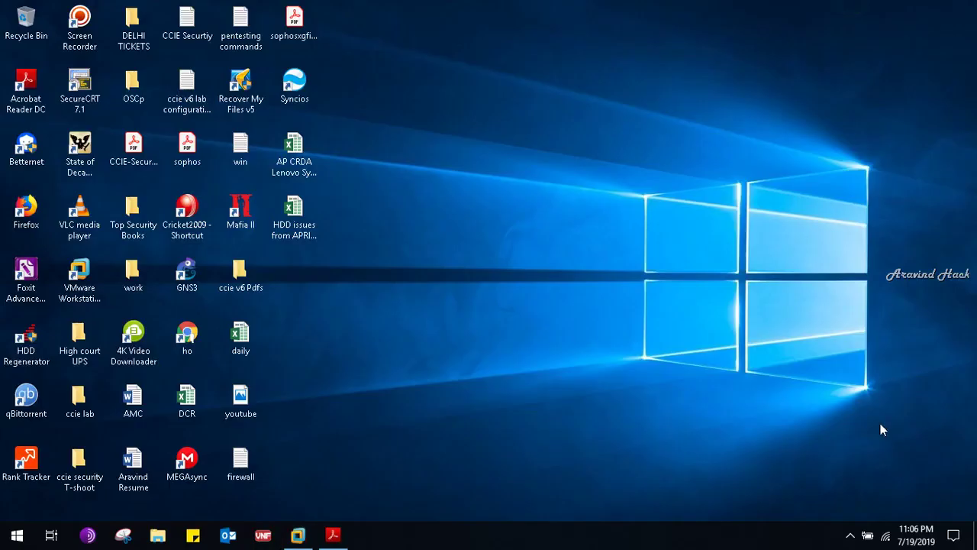
{"action": "left_click", "coordinate": [854, 531]}
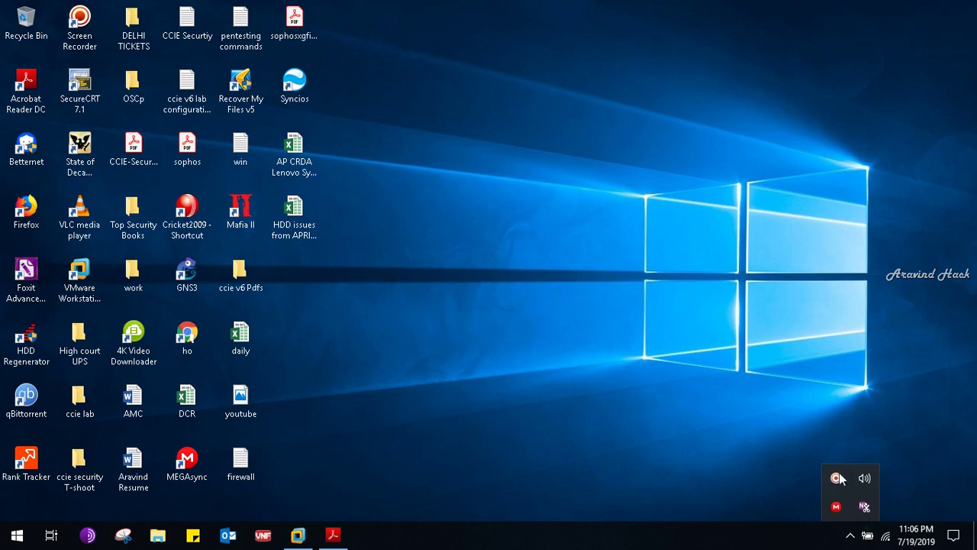